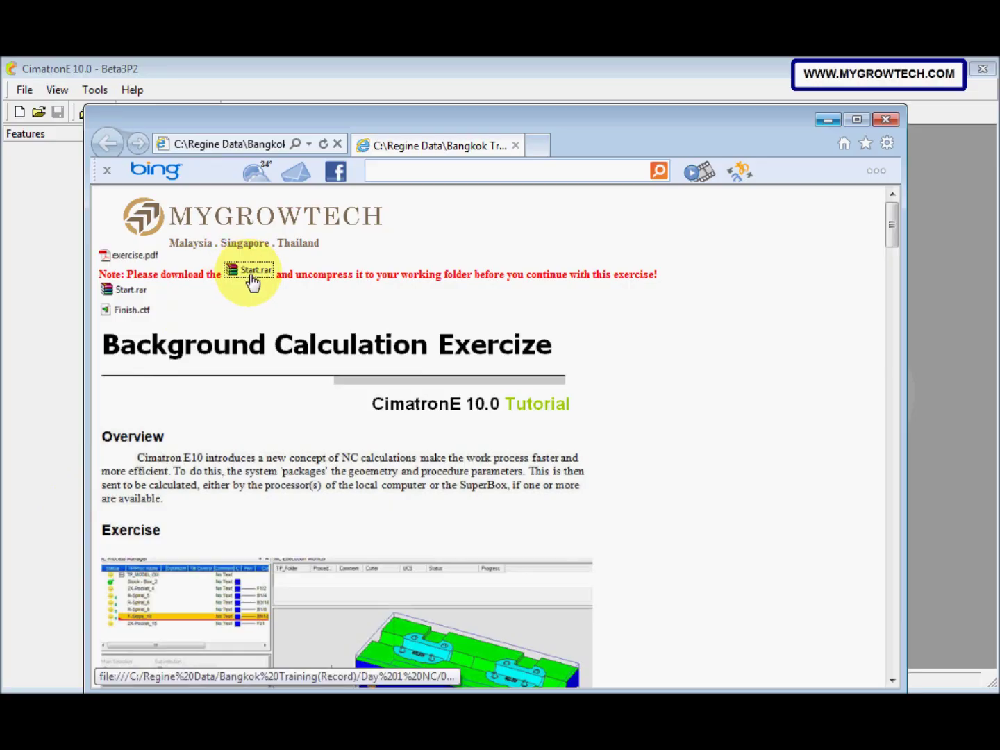
- Save the Start.rar link target from the tutorial page into the Background Calc folder
{"action": "right_click", "coordinate": [251, 280]}
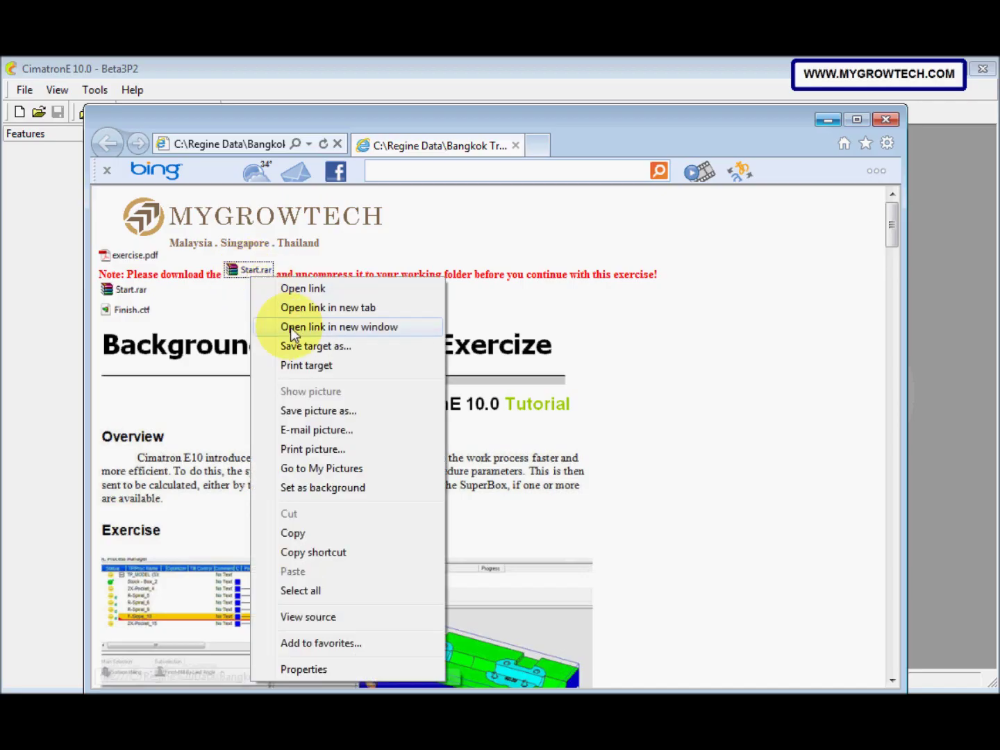
{"action": "left_click", "coordinate": [297, 343]}
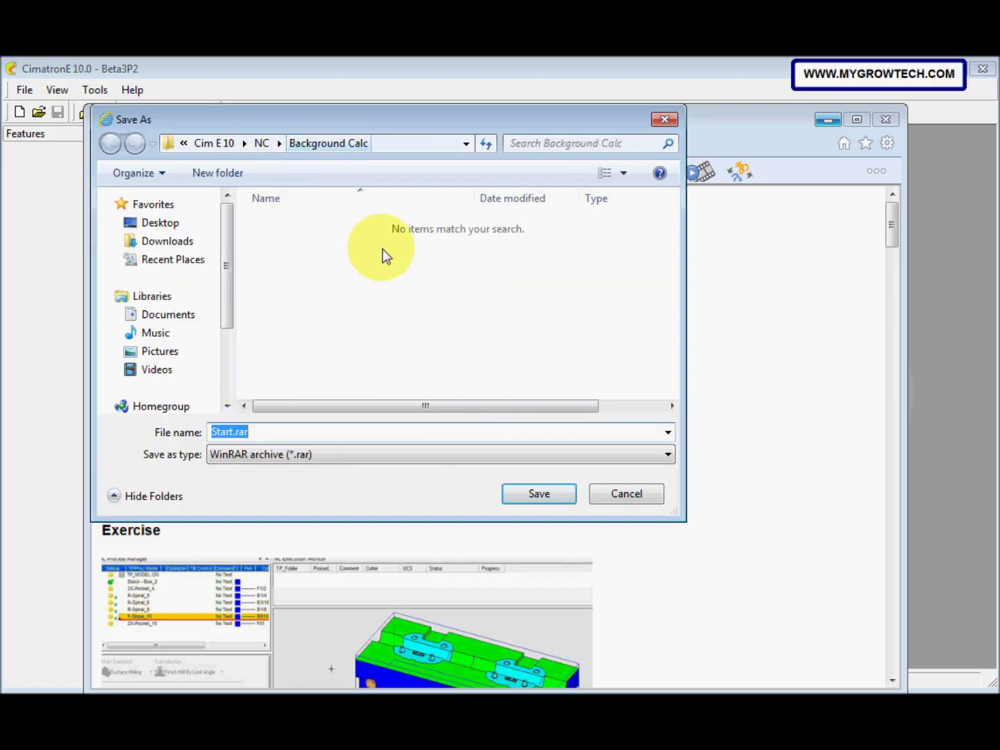
{"action": "left_click", "coordinate": [519, 494]}
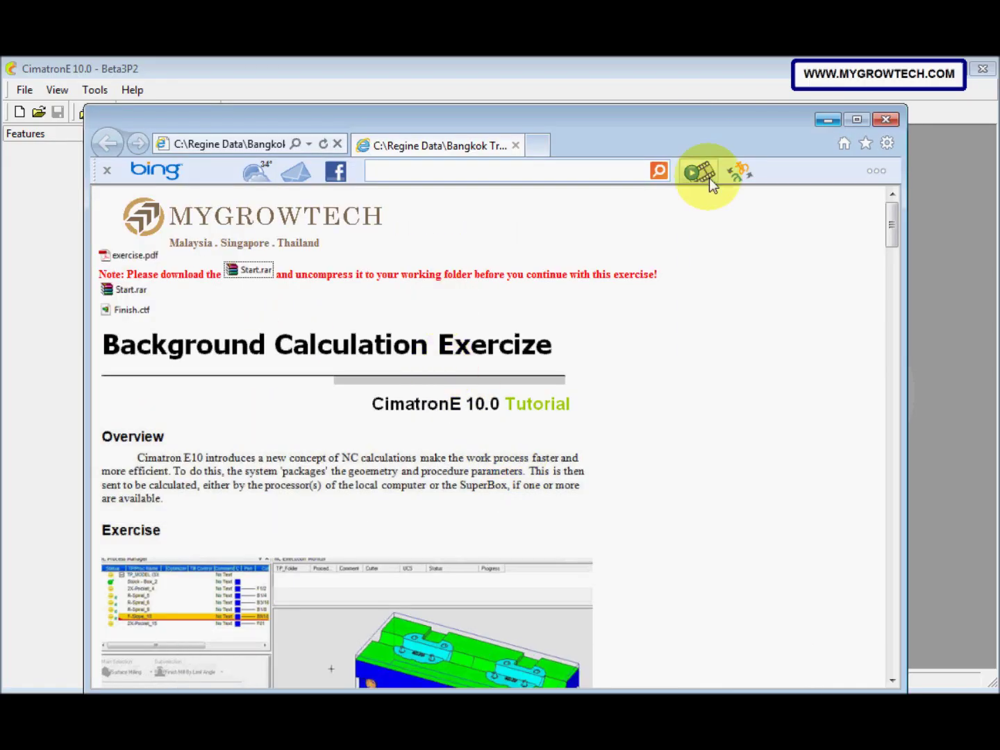
- Open WinRAR's extraction path and options for the downloaded Start.rar archive
{"action": "left_click", "coordinate": [829, 120]}
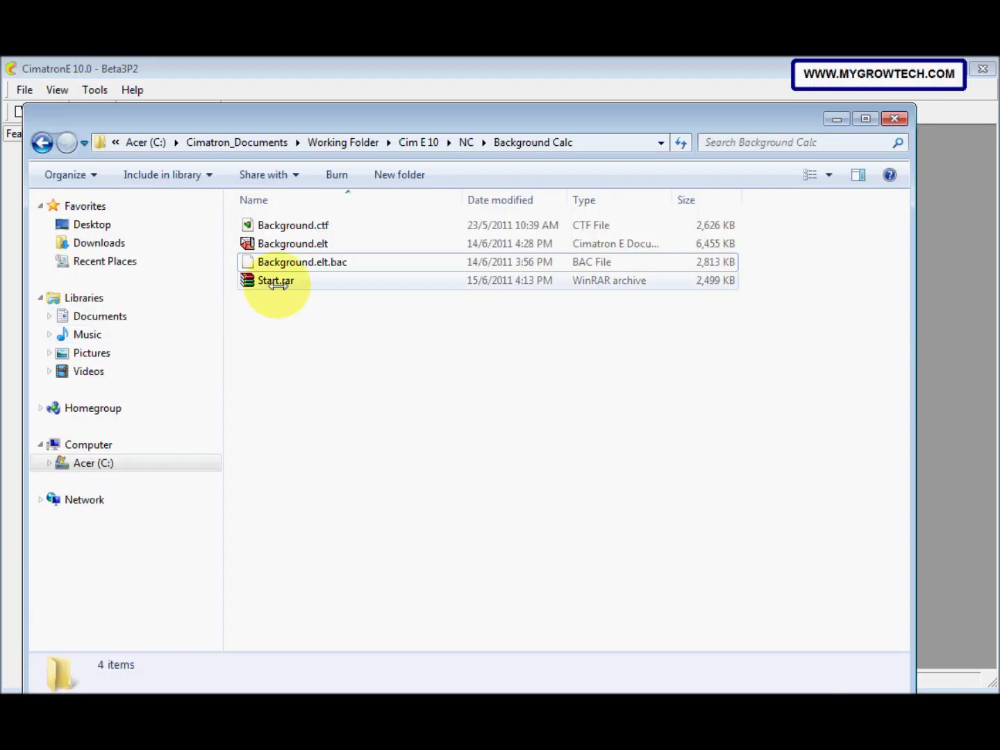
{"action": "left_click", "coordinate": [278, 281]}
{"action": "right_click", "coordinate": [279, 281]}
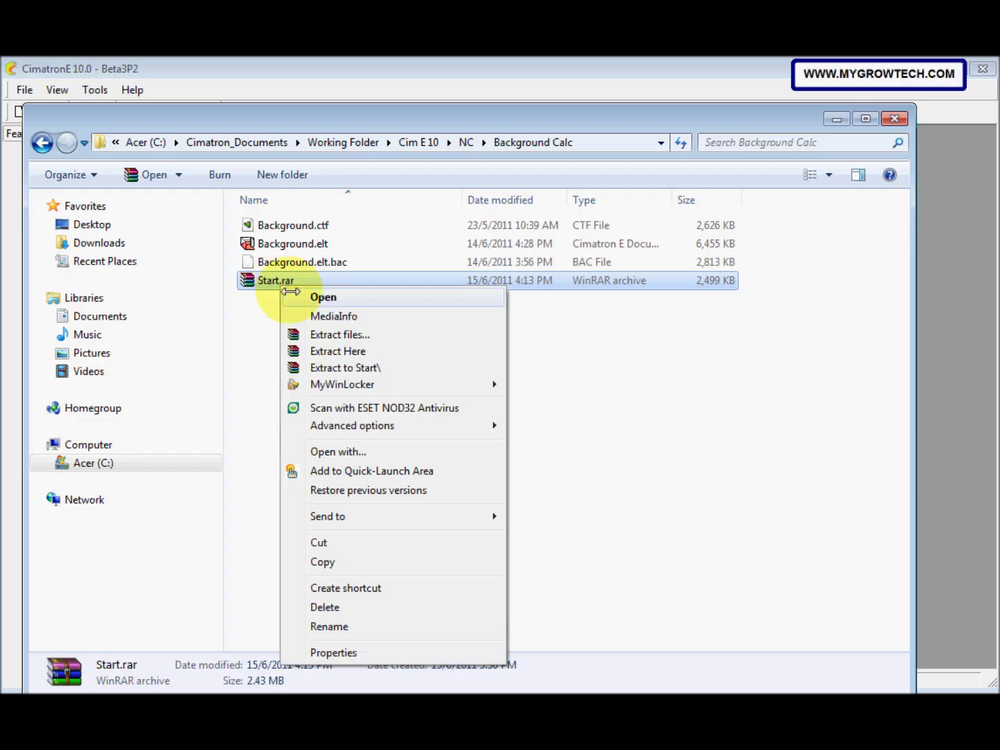
{"action": "left_click", "coordinate": [327, 335]}
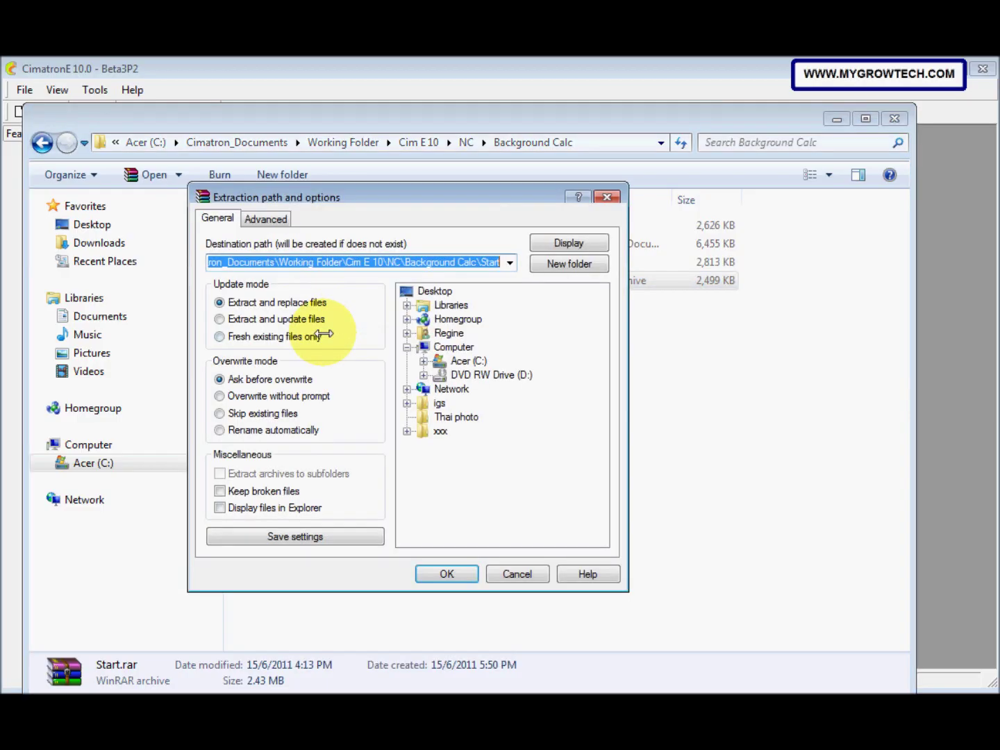
- Set the destination to C:\Cimatron_Documents\Working Folder\Cim E 10\NC\Background Calc
{"action": "left_click", "coordinate": [461, 360]}
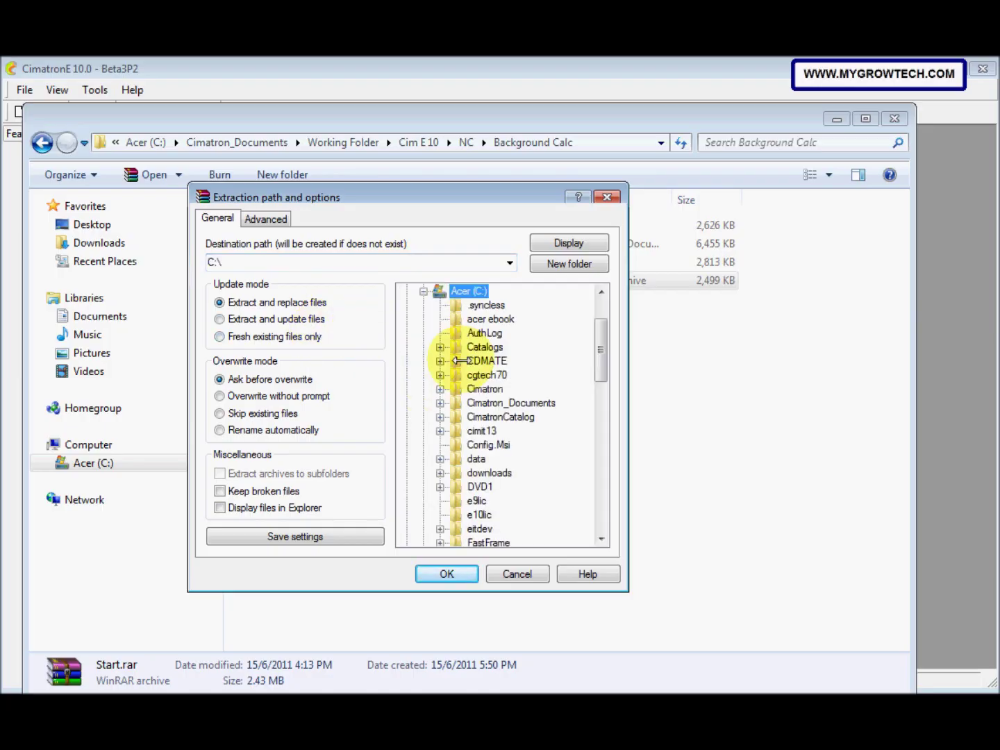
{"action": "left_click", "coordinate": [497, 403]}
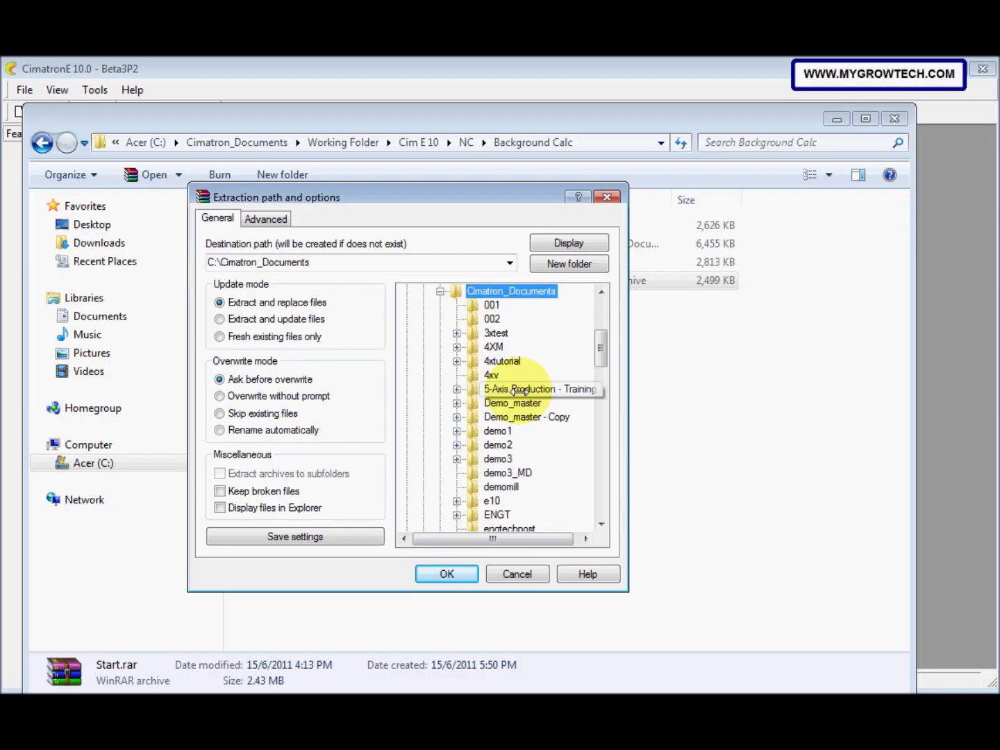
{"action": "left_click_drag", "start_coordinate": [600, 347], "coordinate": [597, 381]}
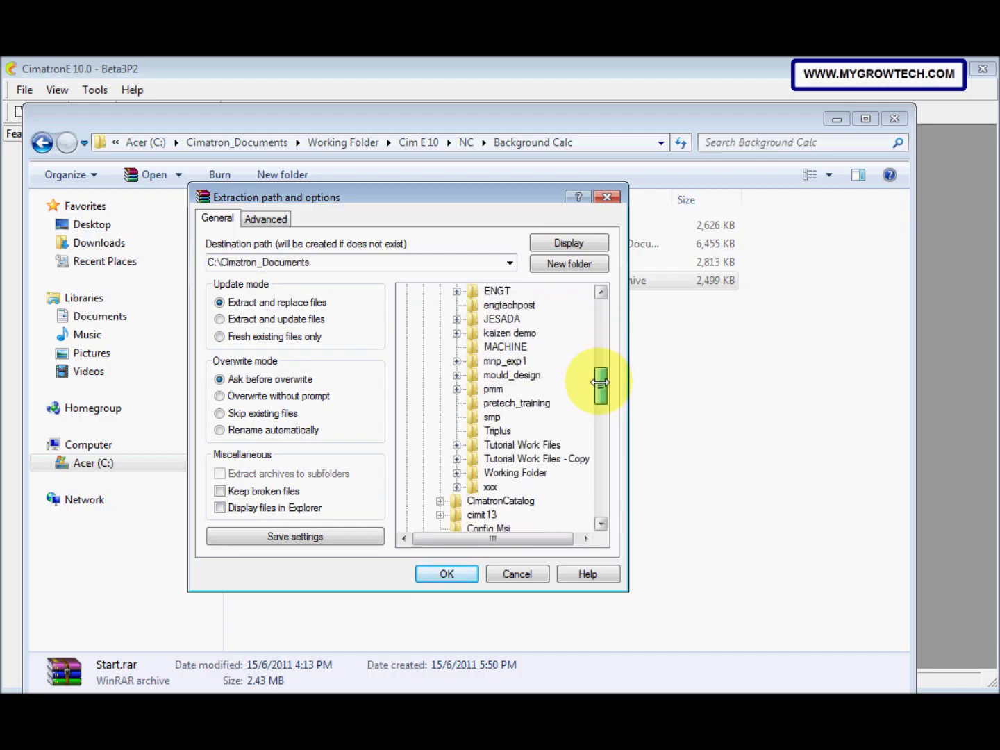
{"action": "left_click", "coordinate": [519, 471]}
{"action": "left_click", "coordinate": [520, 472]}
{"action": "left_click", "coordinate": [549, 472]}
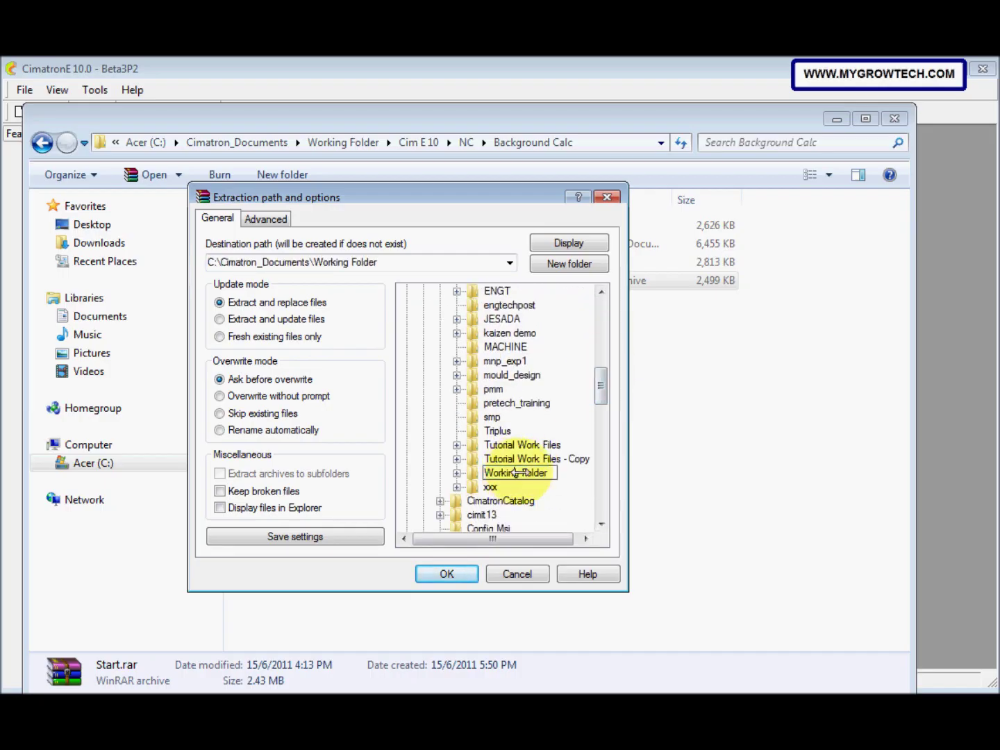
{"action": "left_click", "coordinate": [552, 472]}
{"action": "left_click", "coordinate": [524, 499]}
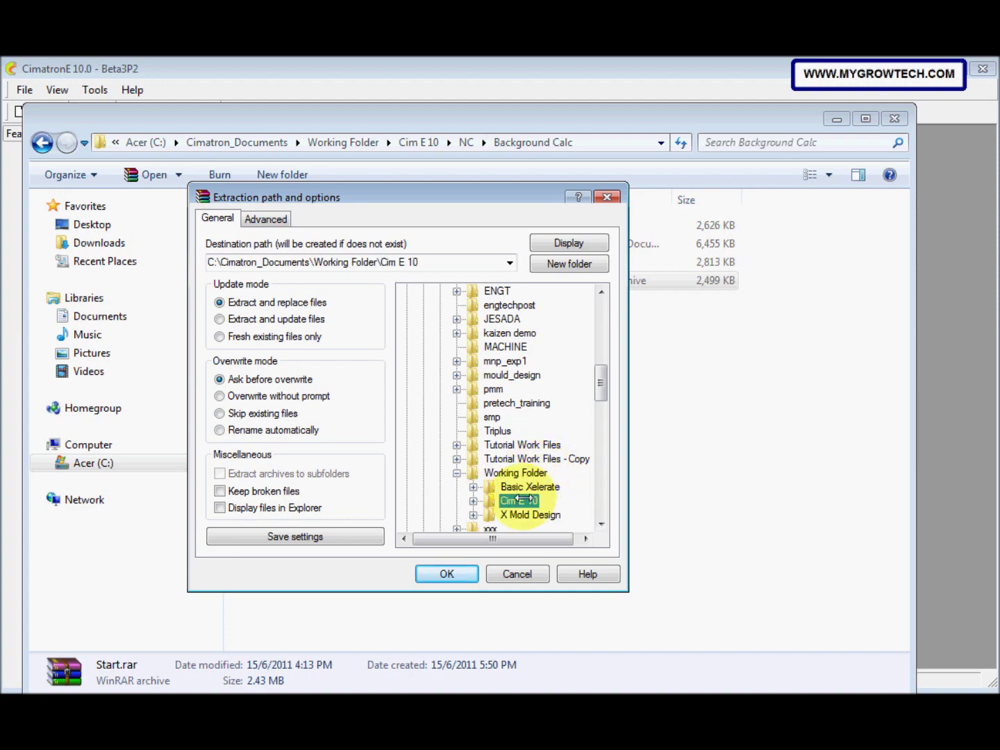
{"action": "scroll", "coordinate": [598, 402], "scroll_direction": "down", "scroll_amount": 4}
{"action": "left_click", "coordinate": [514, 334]}
{"action": "left_click", "coordinate": [522, 333]}
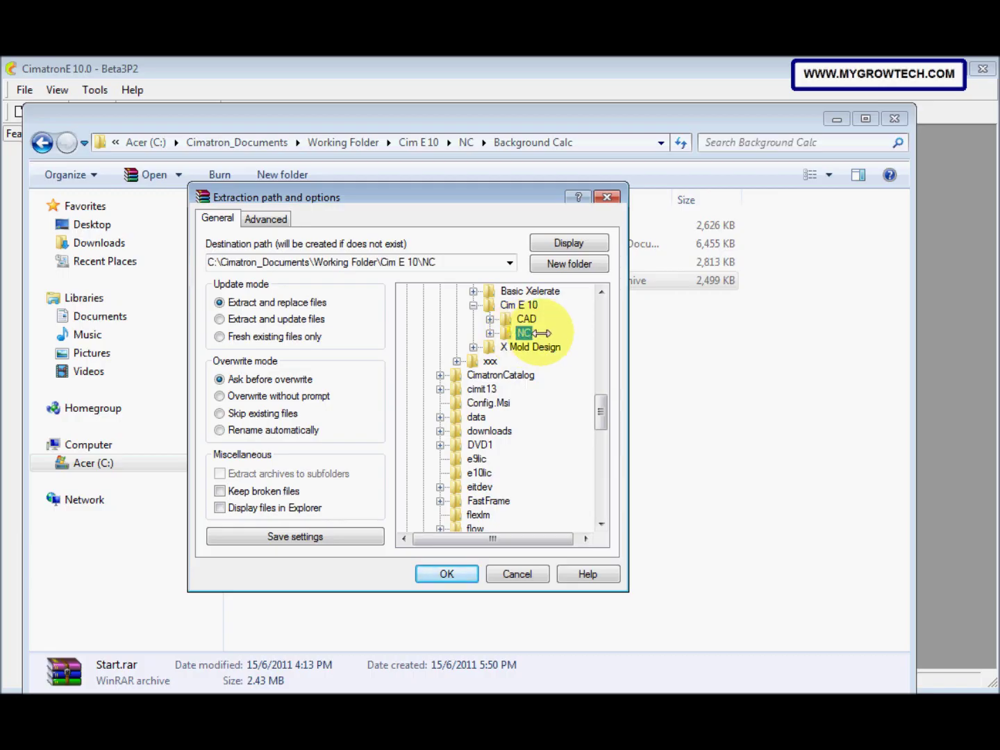
{"action": "double_click", "coordinate": [523, 333]}
{"action": "left_click", "coordinate": [541, 346]}
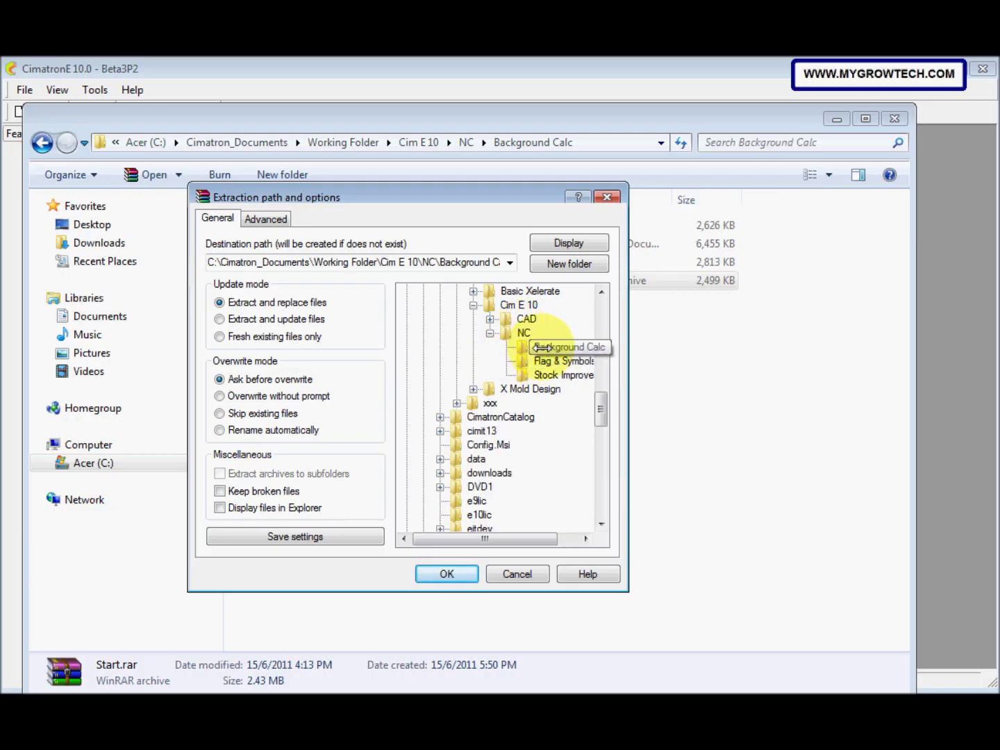
- Extract the archive and open the resulting Start folder
{"action": "left_click_drag", "start_coordinate": [481, 539], "coordinate": [502, 485]}
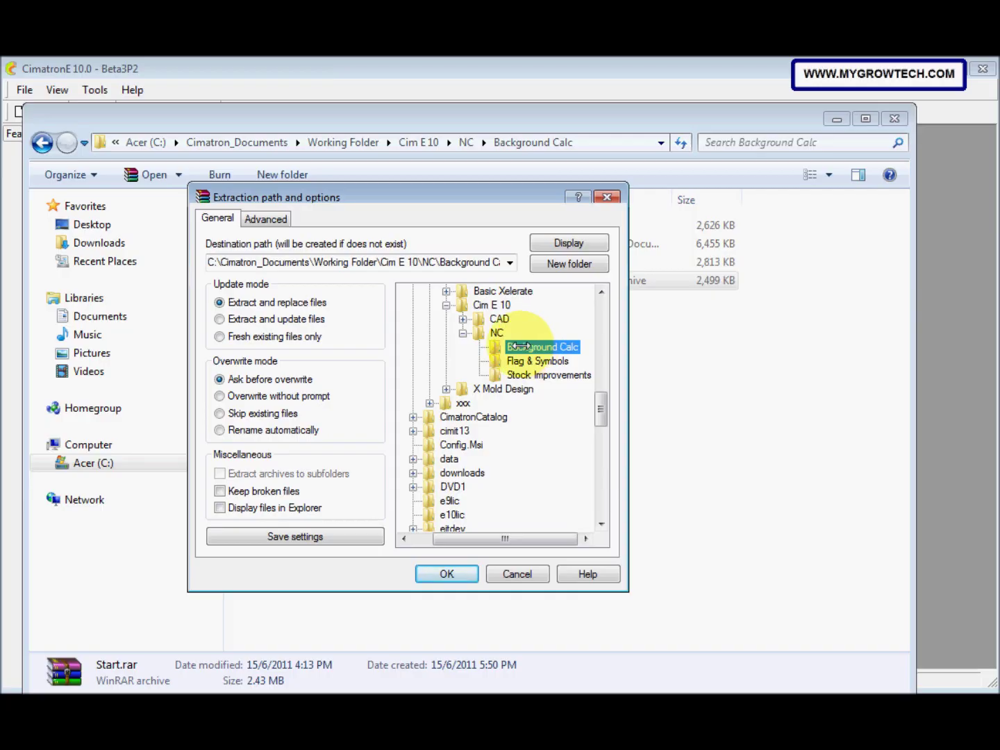
{"action": "left_click", "coordinate": [446, 573]}
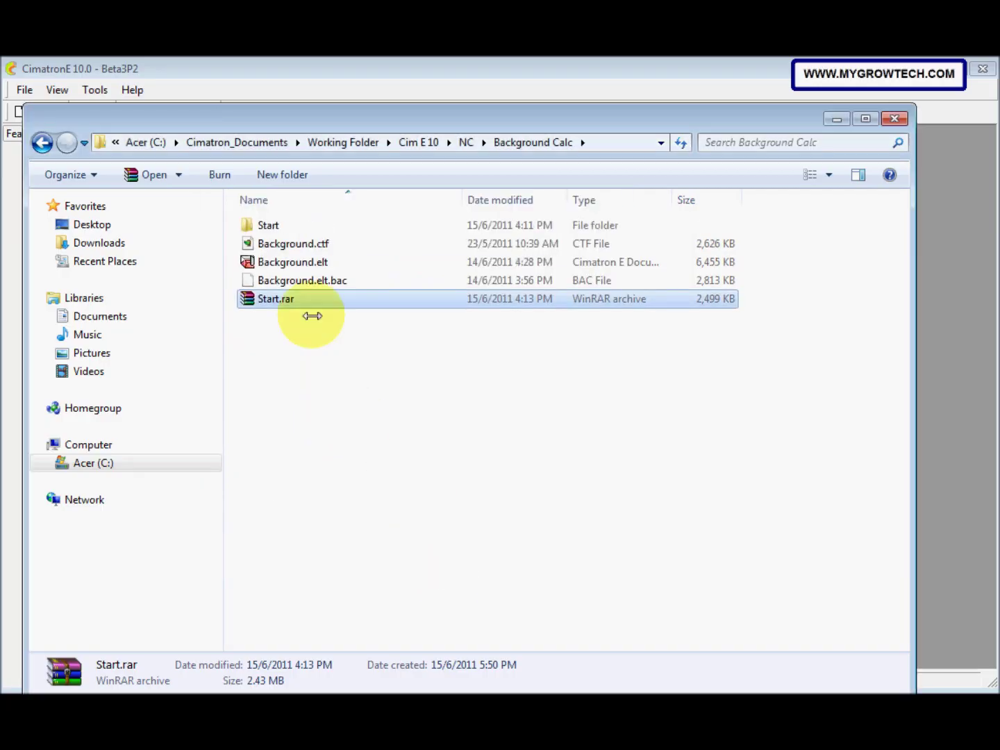
{"action": "double_click", "coordinate": [289, 224]}
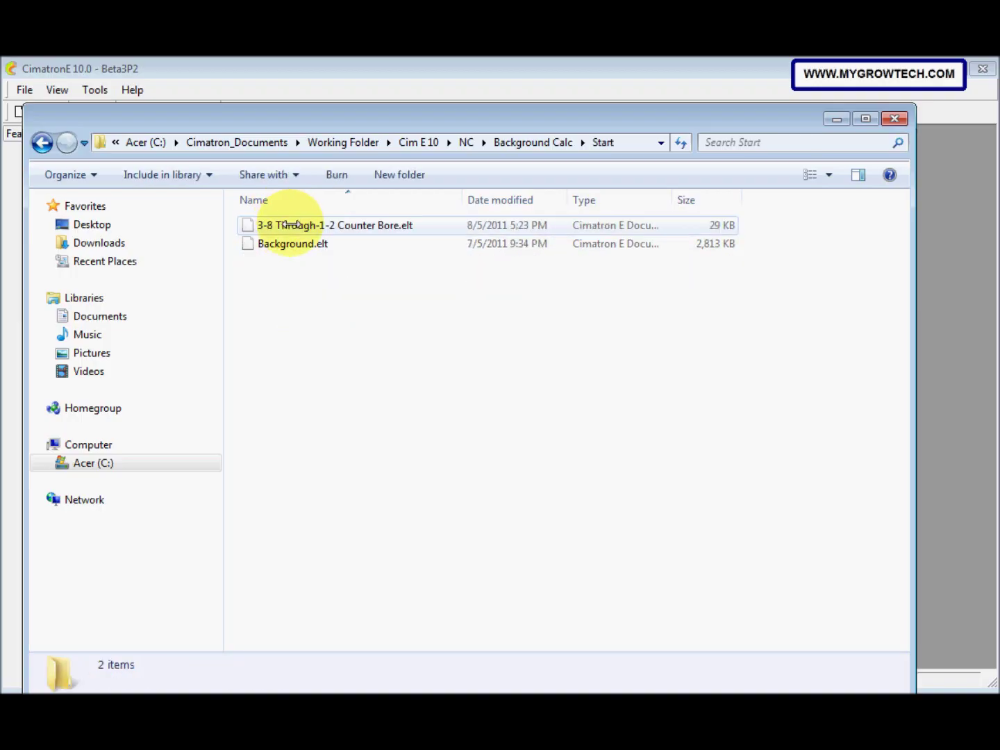
{"action": "left_click", "coordinate": [835, 119]}
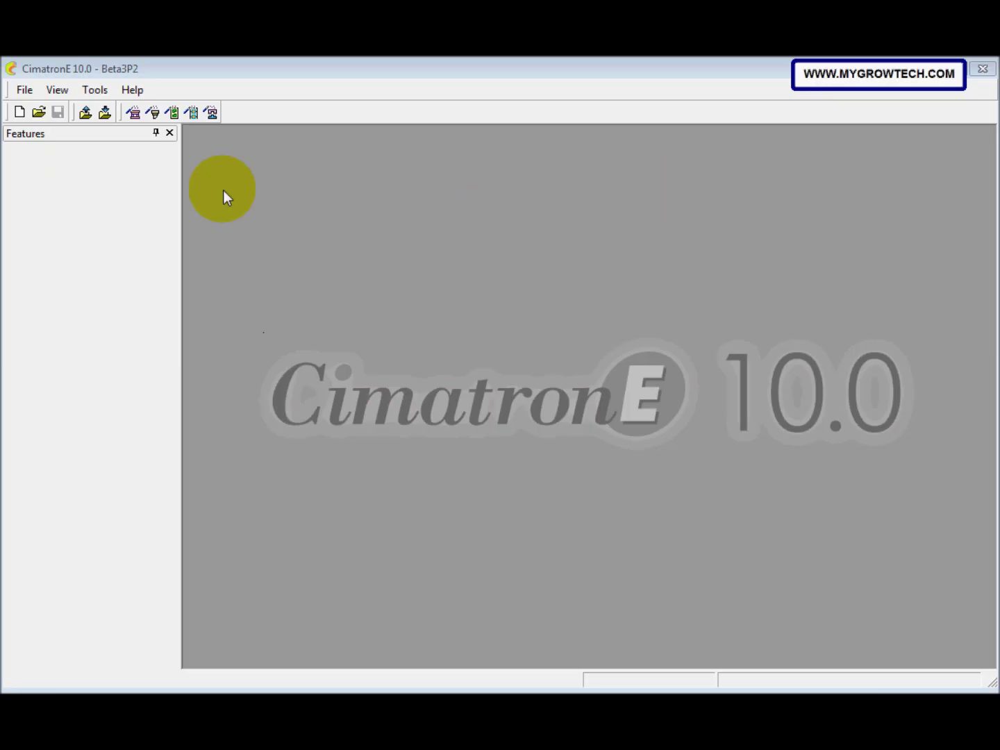
- Load Background.elt from the Start folder via CimatronE Explorer
{"action": "left_click", "coordinate": [35, 111]}
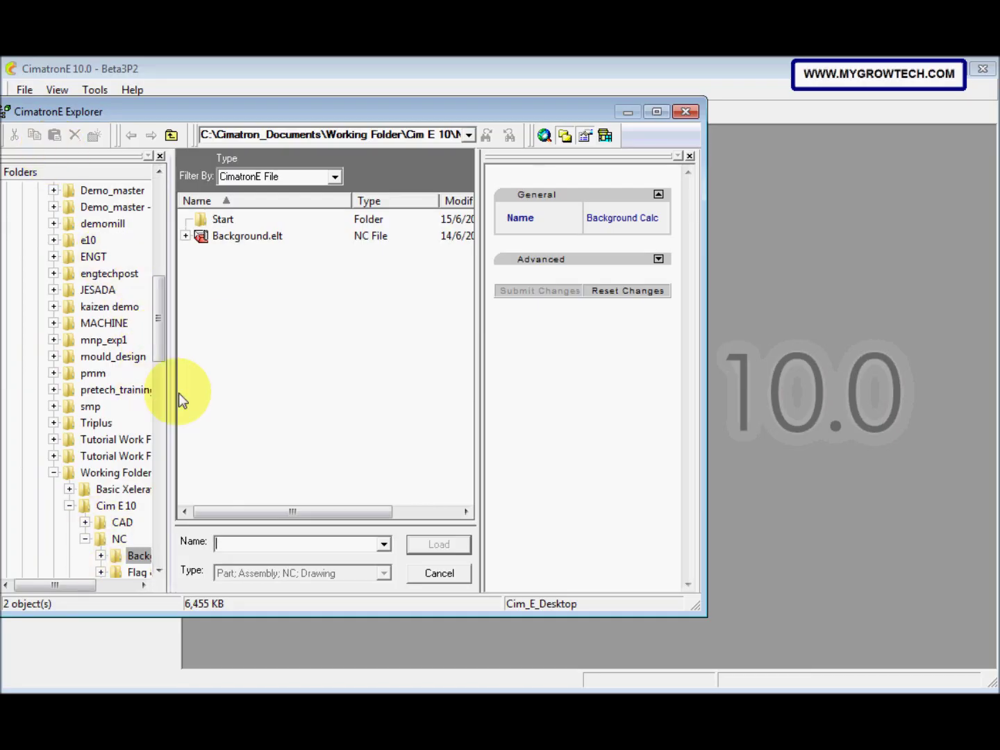
{"action": "double_click", "coordinate": [224, 220]}
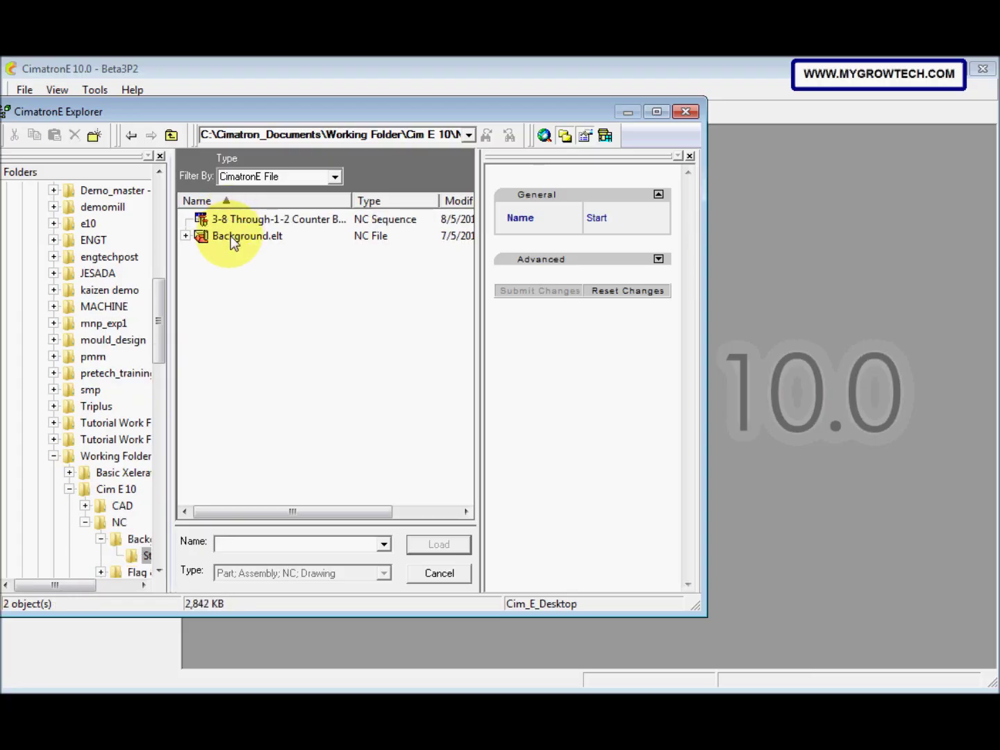
{"action": "left_click", "coordinate": [236, 235]}
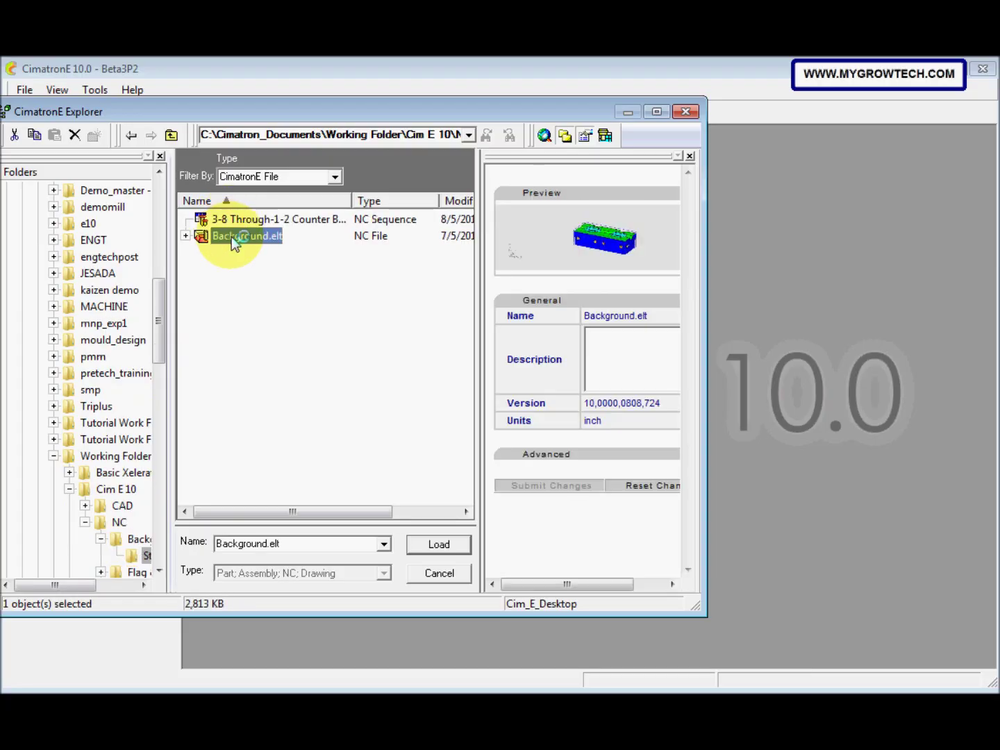
{"action": "left_click", "coordinate": [422, 546]}
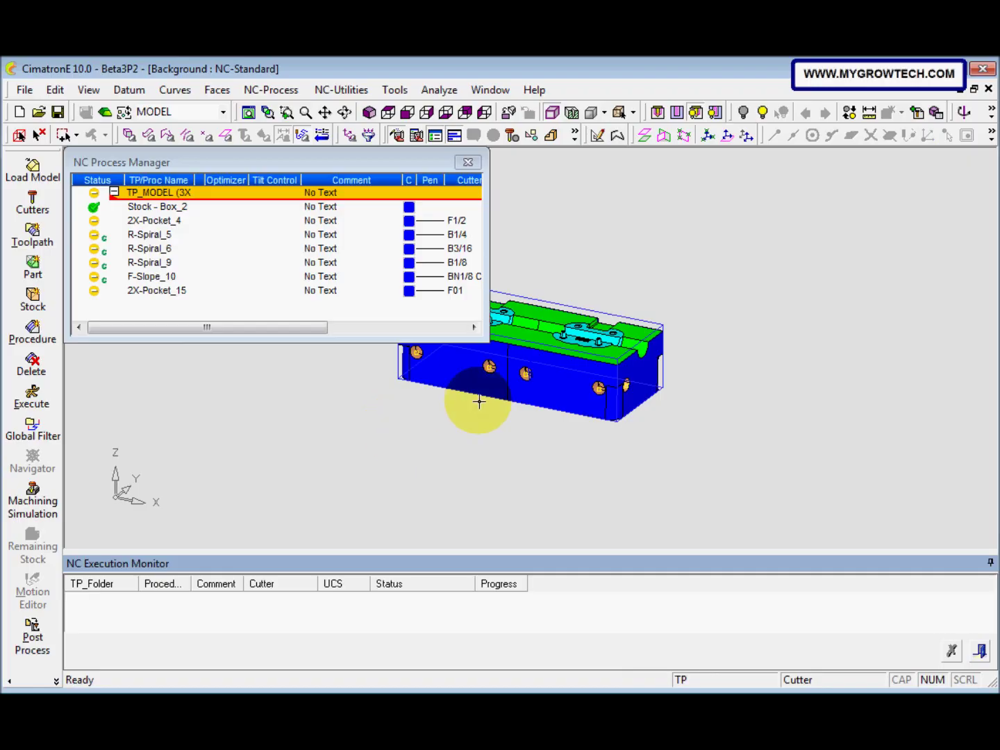
- Show the NC Execution Monitor and bring up Execute for the 2X-Pocket_4 procedure
{"action": "middle_click_drag", "start_coordinate": [475, 402], "coordinate": [547, 460]}
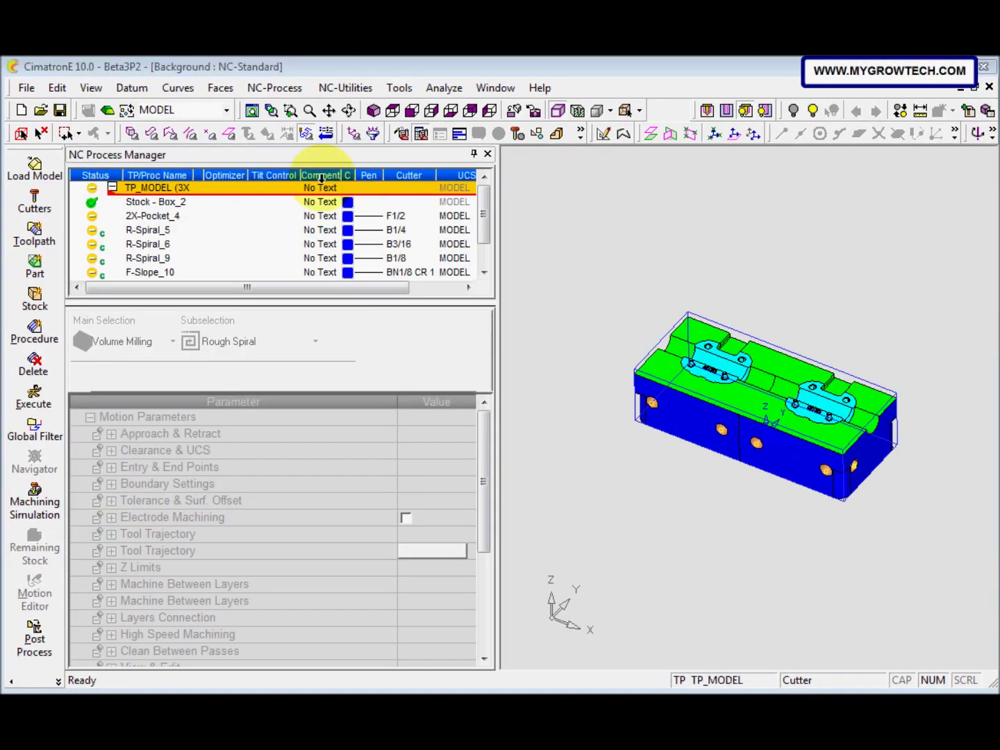
{"action": "left_click", "coordinate": [460, 135]}
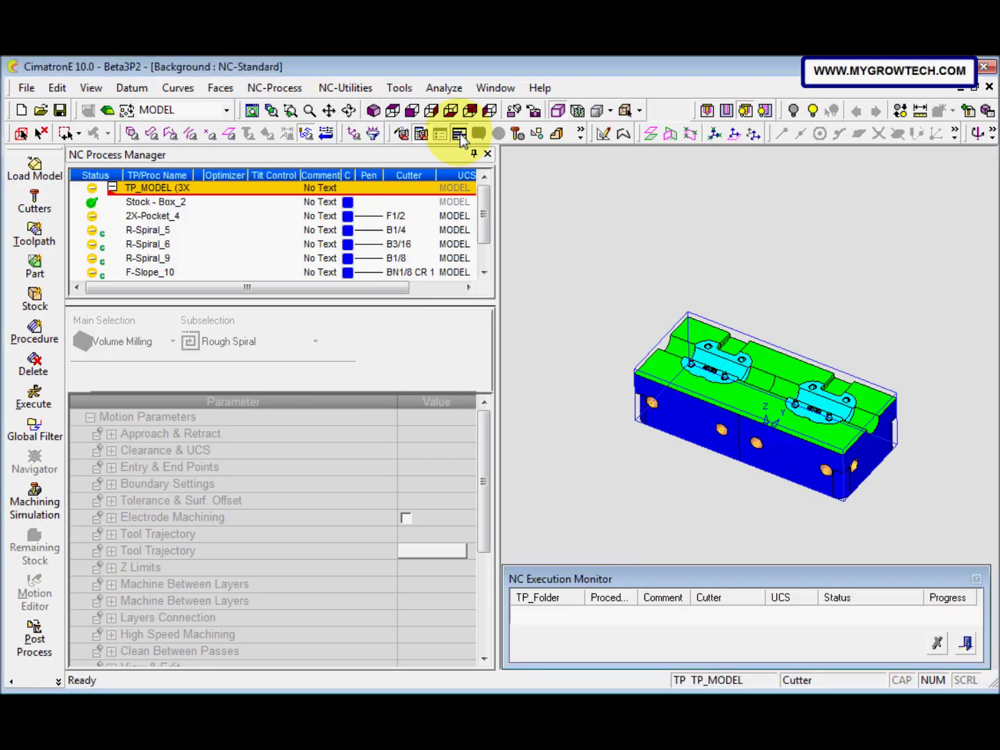
{"action": "left_click", "coordinate": [157, 218]}
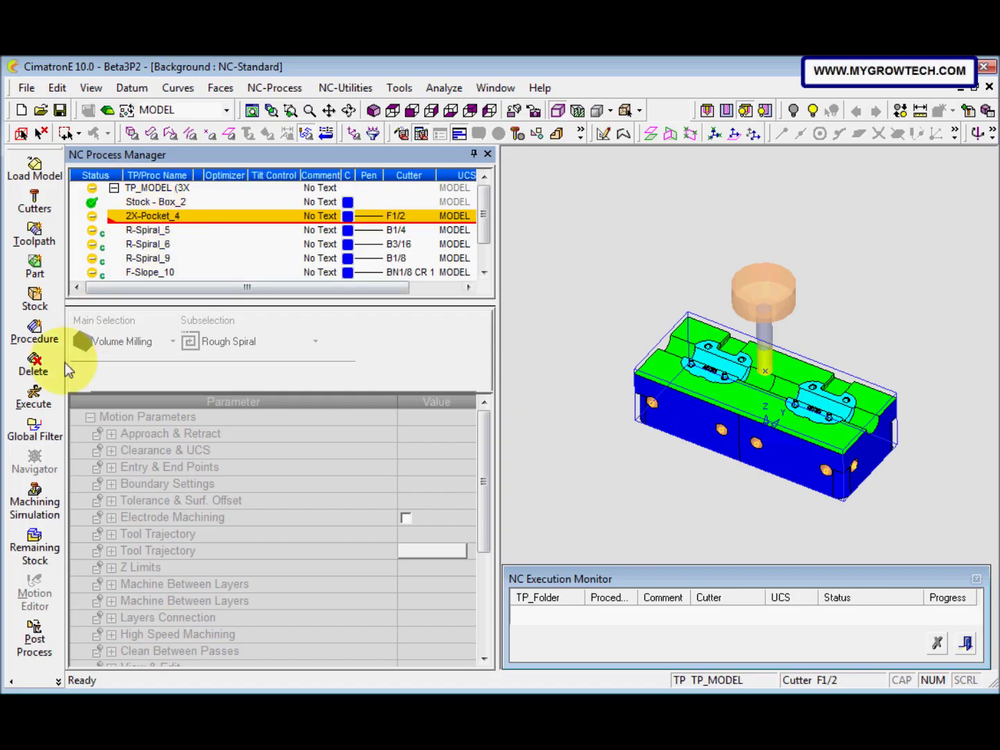
{"action": "left_click", "coordinate": [34, 399]}
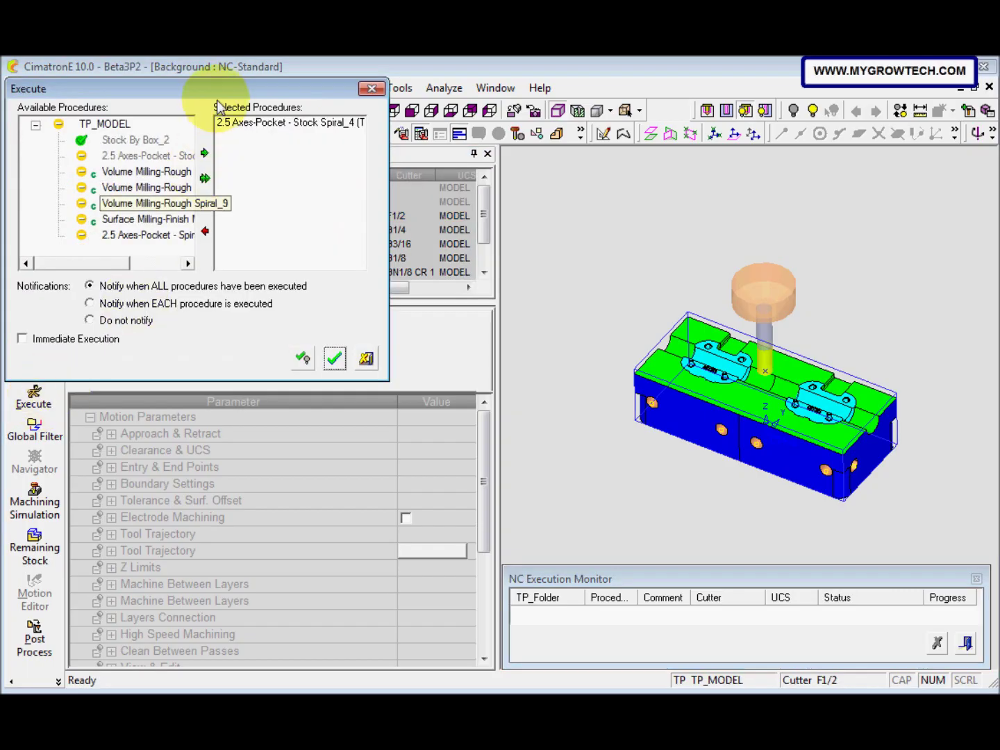
- Run 2X-Pocket_4 in the background with Immediate Execution left unchecked
{"action": "left_click_drag", "start_coordinate": [218, 104], "coordinate": [339, 114]}
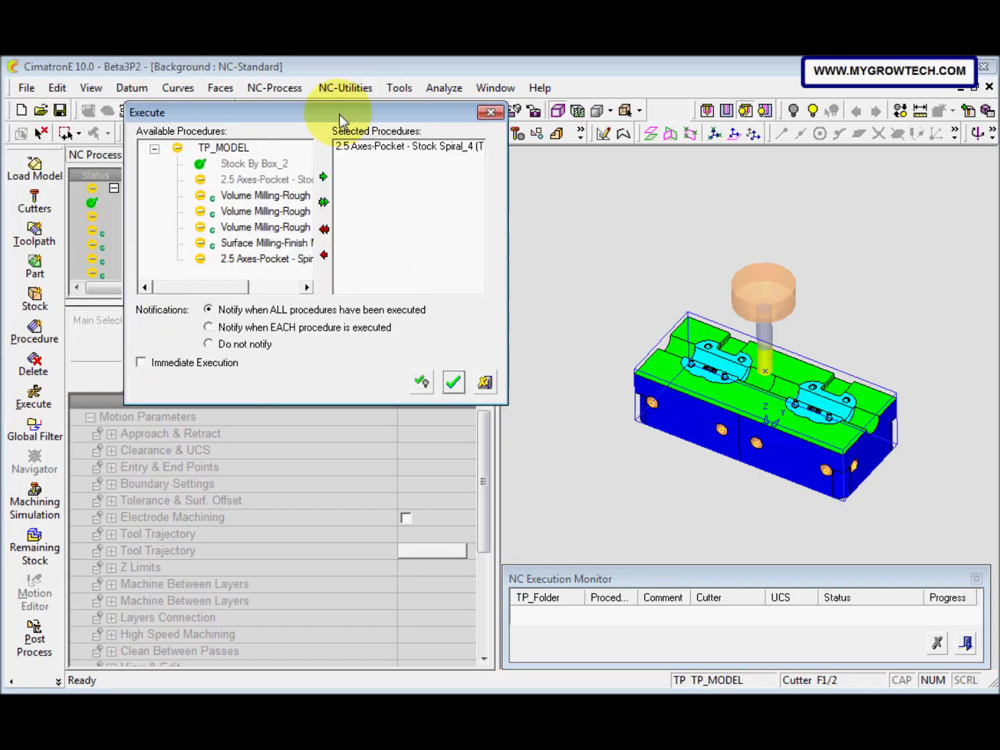
{"action": "left_click", "coordinate": [454, 383]}
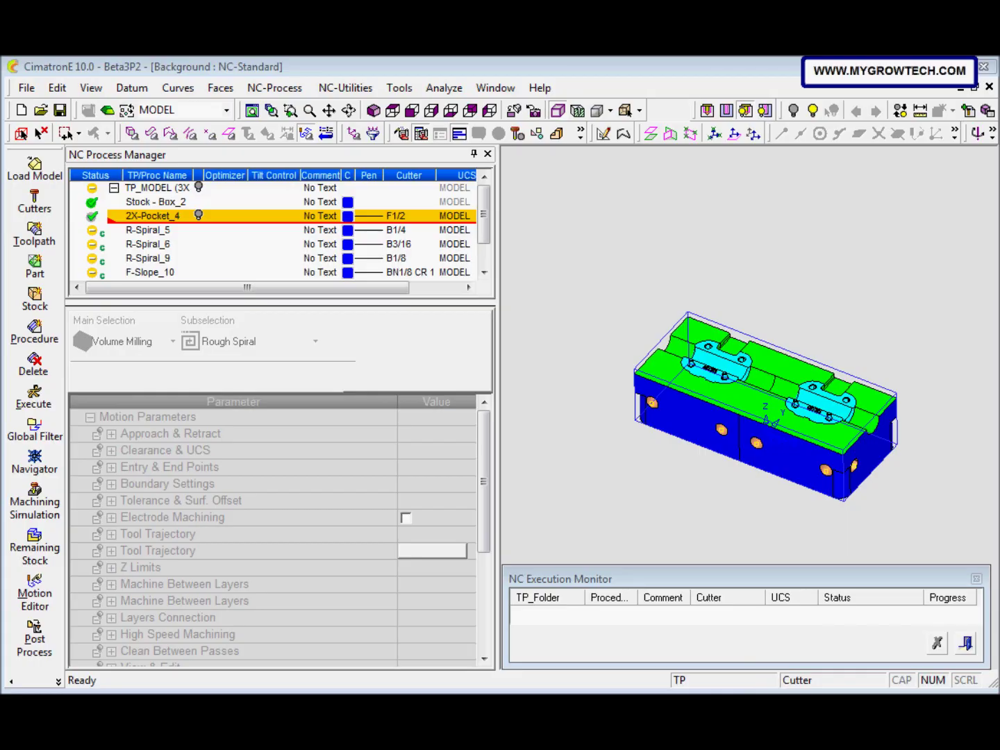
{"action": "left_click", "coordinate": [57, 88]}
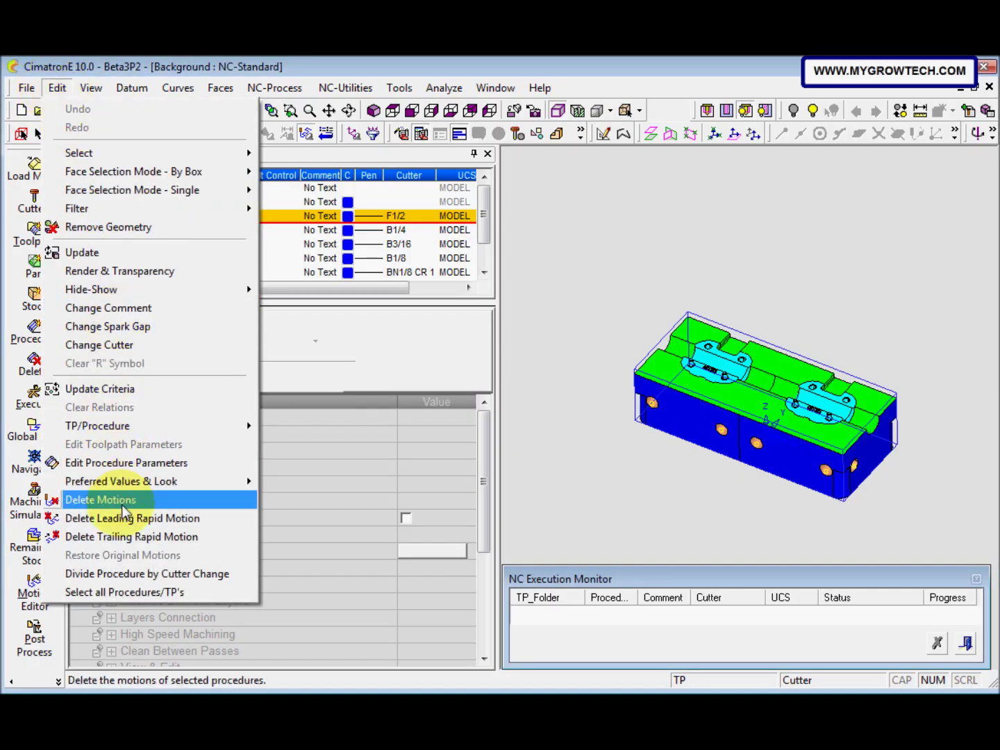
- Delete 2X-Pocket_4's calculated motions and recalculate it with Immediate Execution turned on
{"action": "left_click", "coordinate": [123, 501]}
{"action": "left_click", "coordinate": [437, 419]}
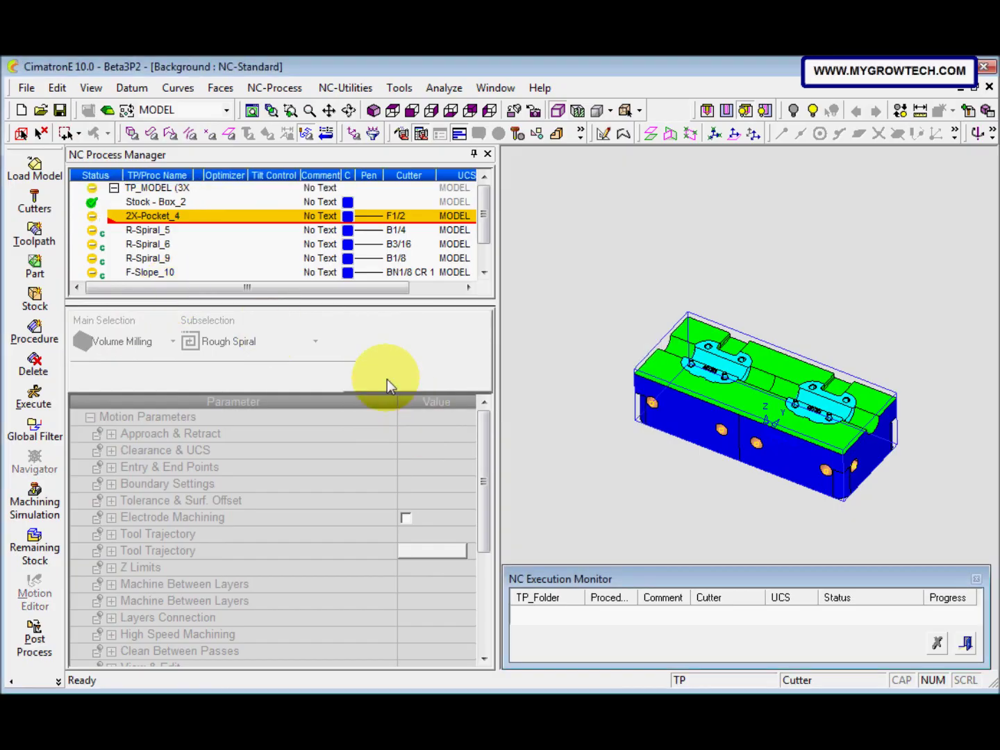
{"action": "left_click", "coordinate": [42, 394]}
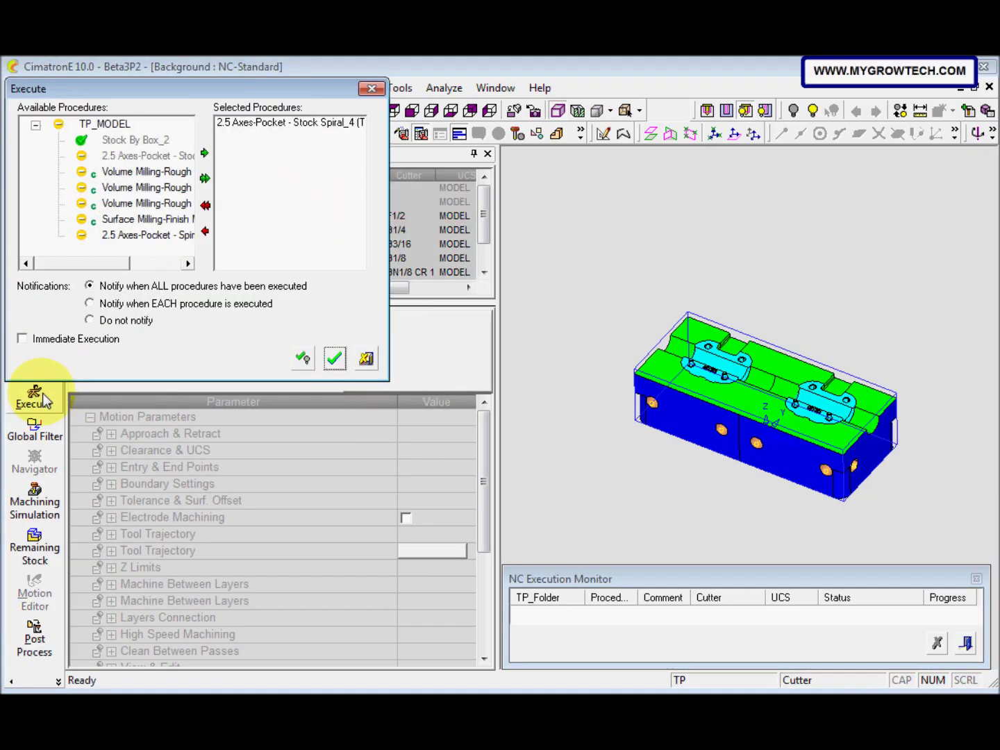
{"action": "left_click", "coordinate": [24, 341]}
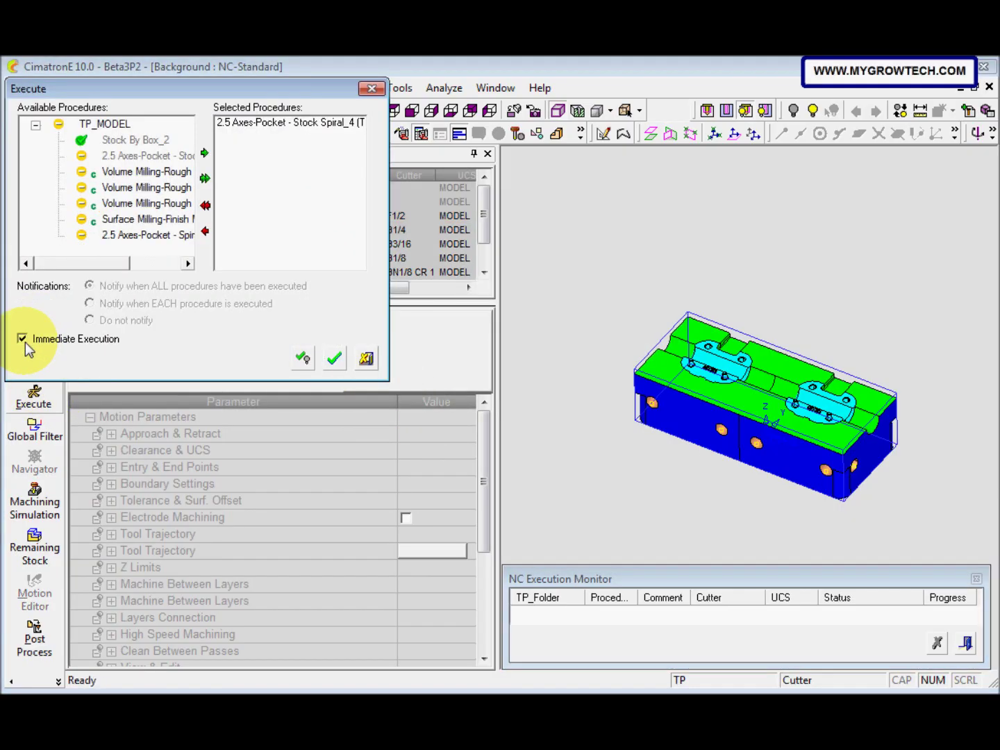
{"action": "left_click", "coordinate": [334, 359]}
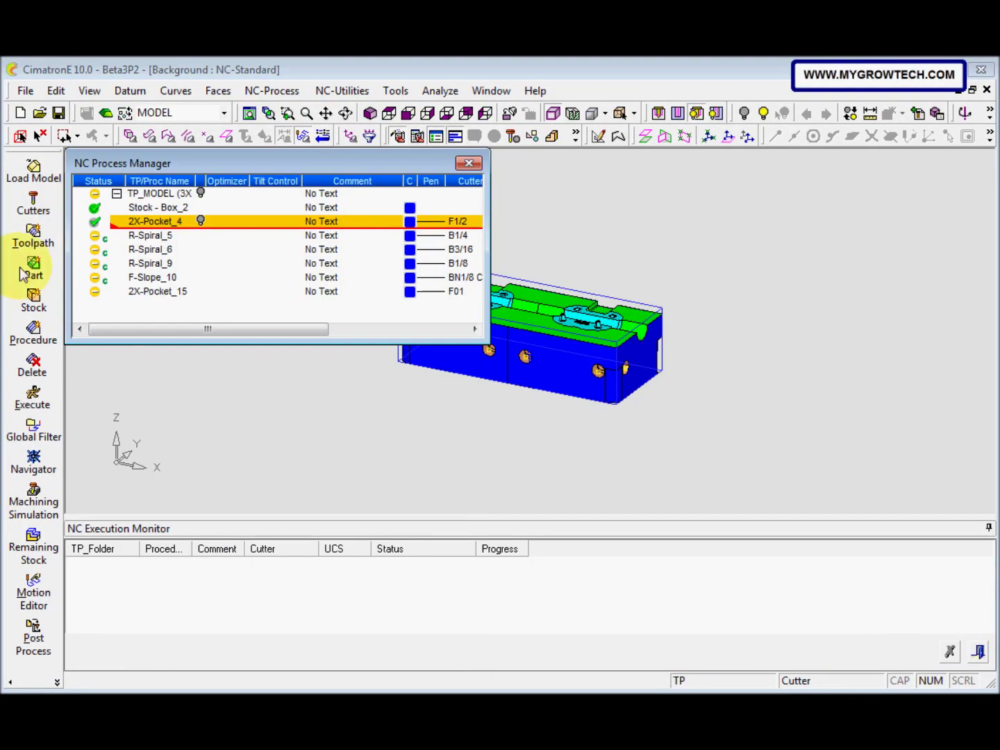
{"action": "left_click", "coordinate": [153, 197]}
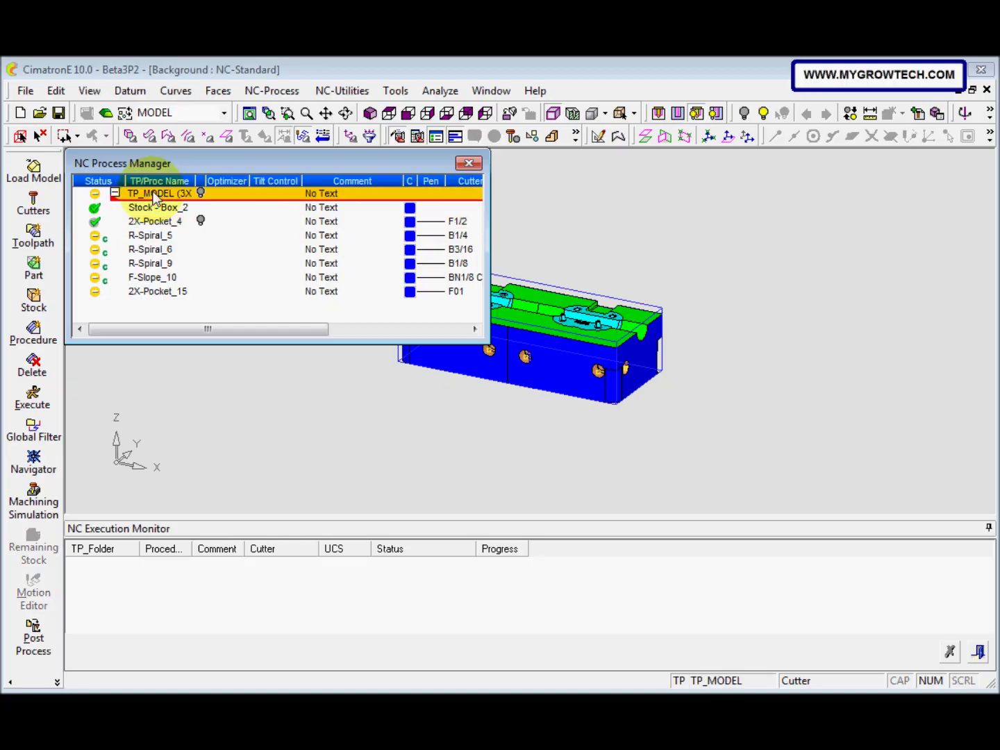
- Execute all TP_MODEL procedures, keeping the default notification option
{"action": "left_click", "coordinate": [33, 399]}
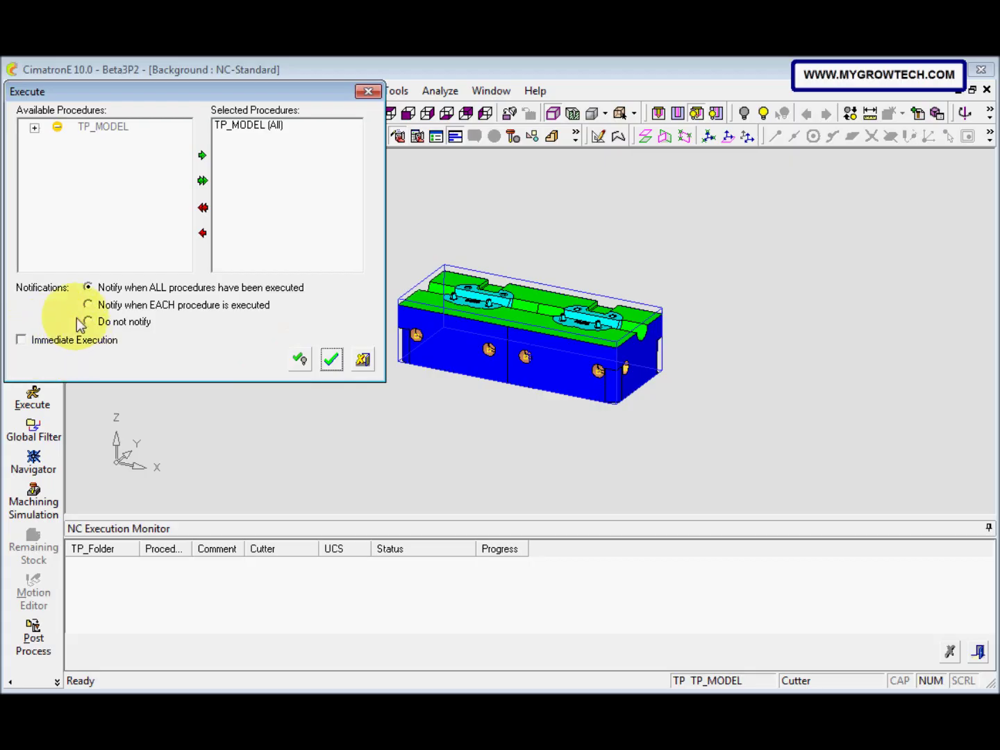
{"action": "left_click", "coordinate": [331, 360]}
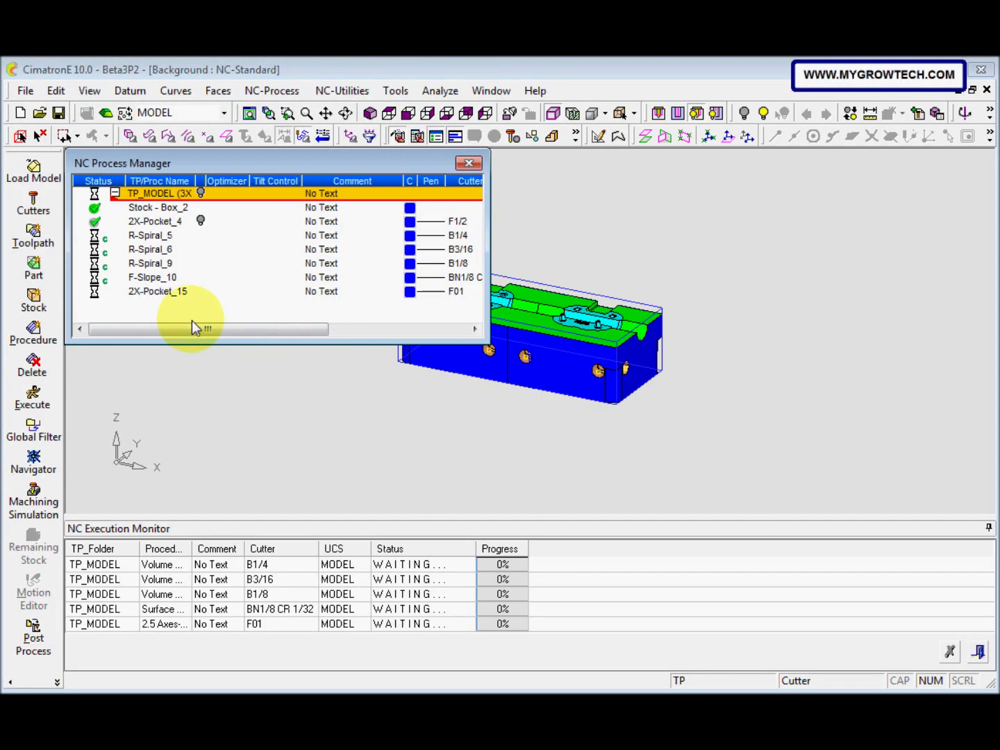
{"action": "double_click", "coordinate": [158, 293]}
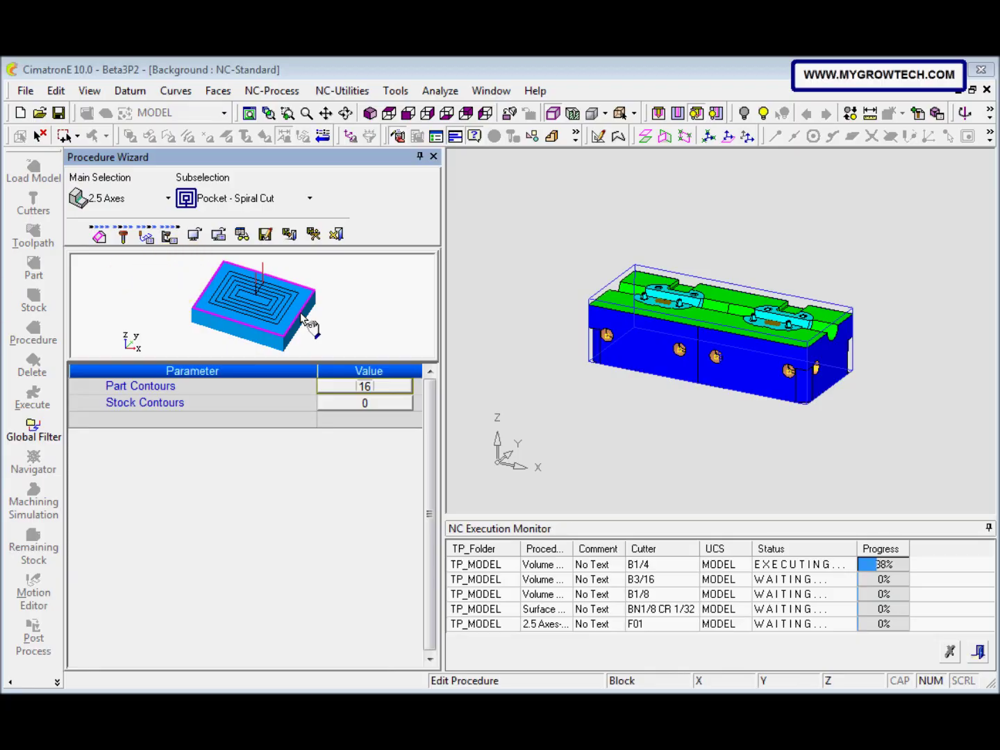
- Set 2X-Pocket_15's Side Step to 50*tldi/0.005, then save, calculate and restart it
{"action": "left_click", "coordinate": [147, 238]}
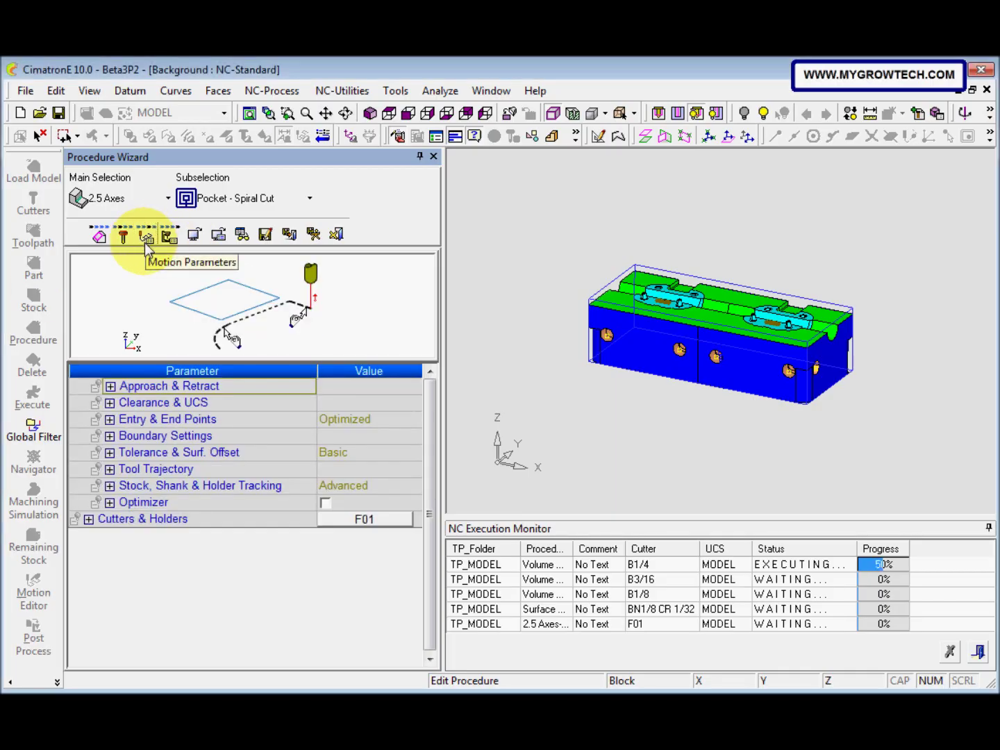
{"action": "left_click", "coordinate": [109, 403]}
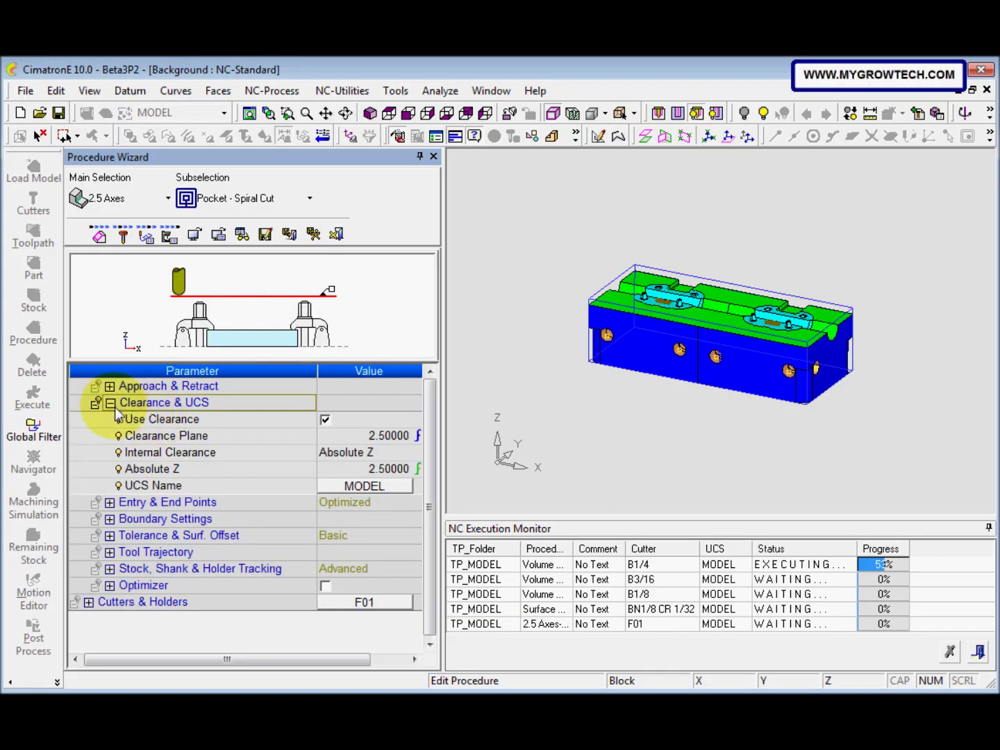
{"action": "left_click", "coordinate": [109, 403]}
{"action": "left_click", "coordinate": [109, 469]}
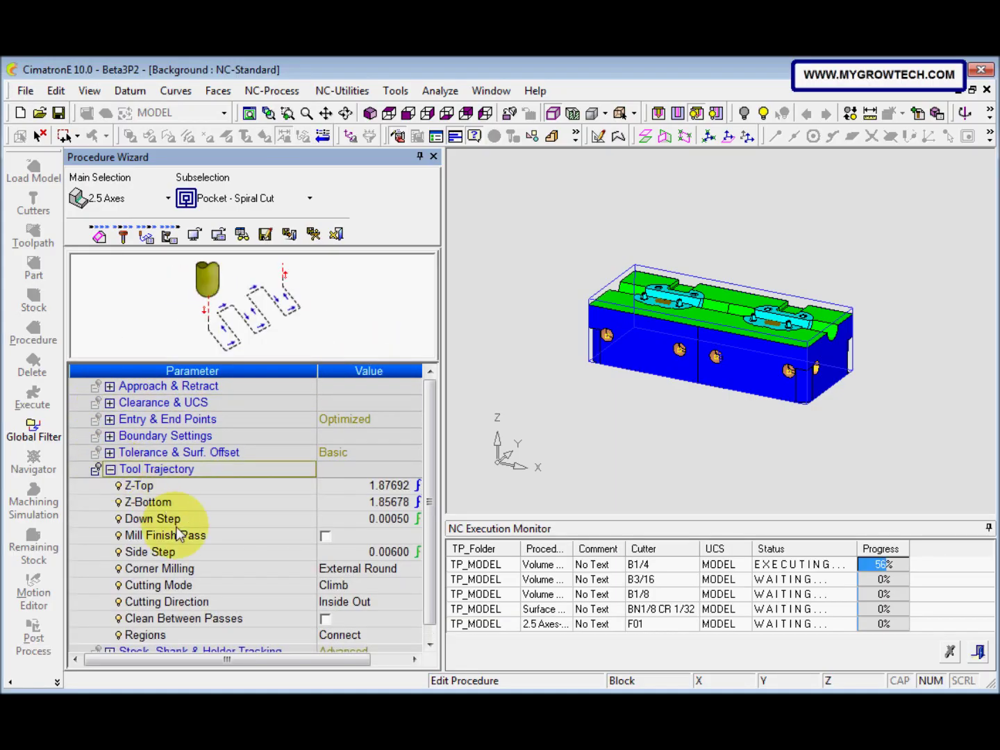
{"action": "left_click", "coordinate": [391, 553]}
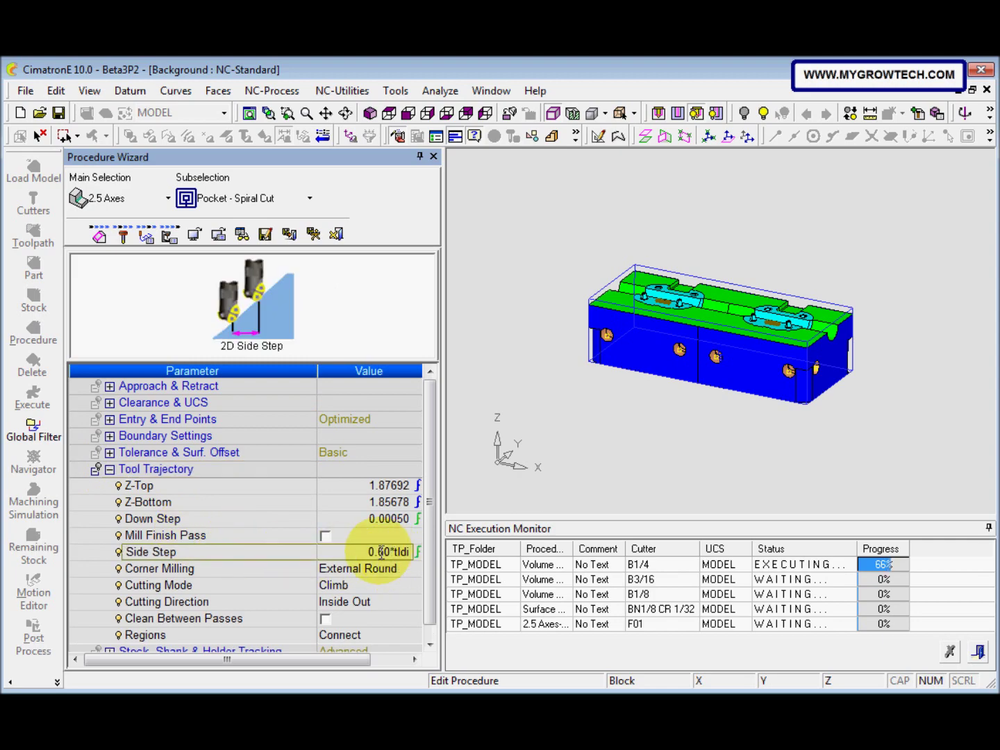
{"action": "type", "text": "50*tldi"}
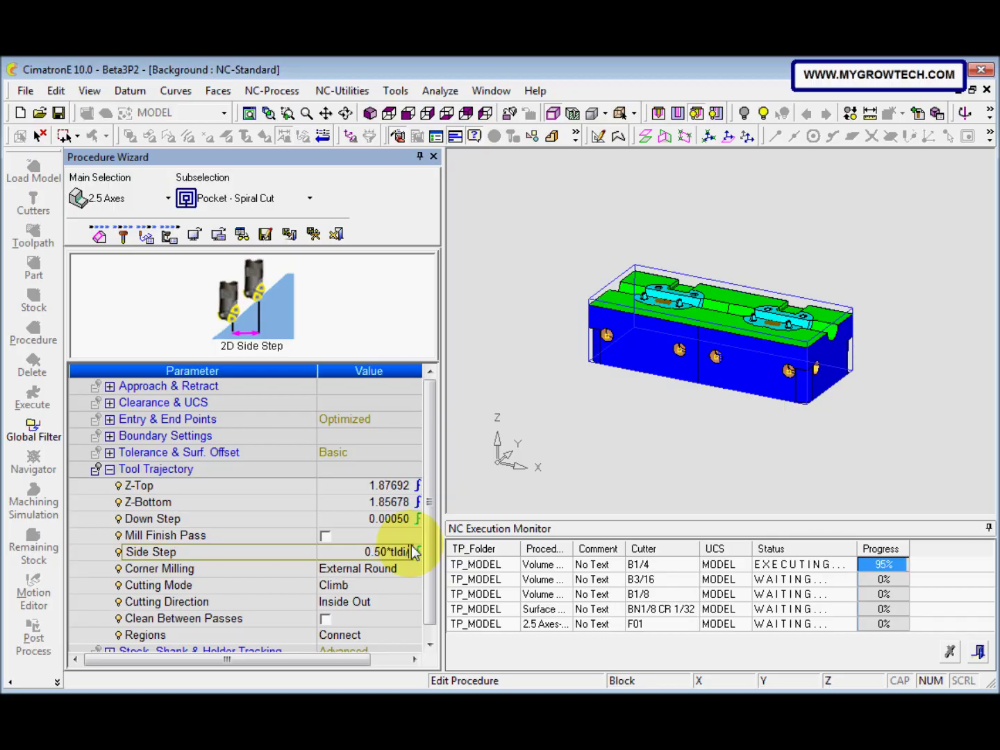
{"action": "type", "text": "/0.005"}
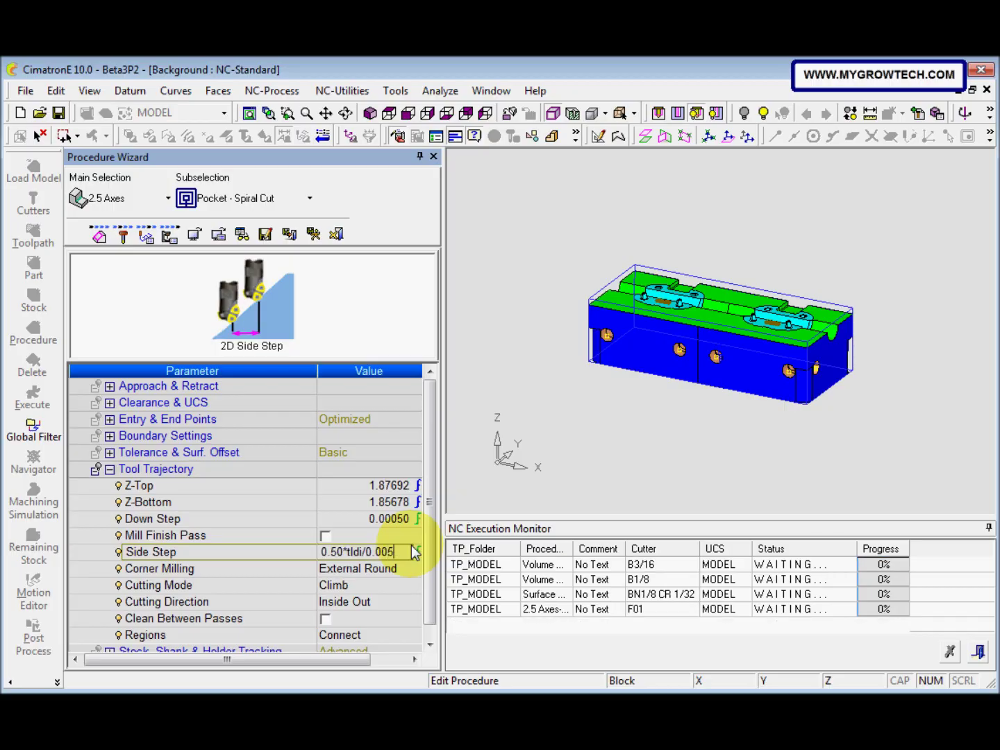
{"action": "key", "text": "Return"}
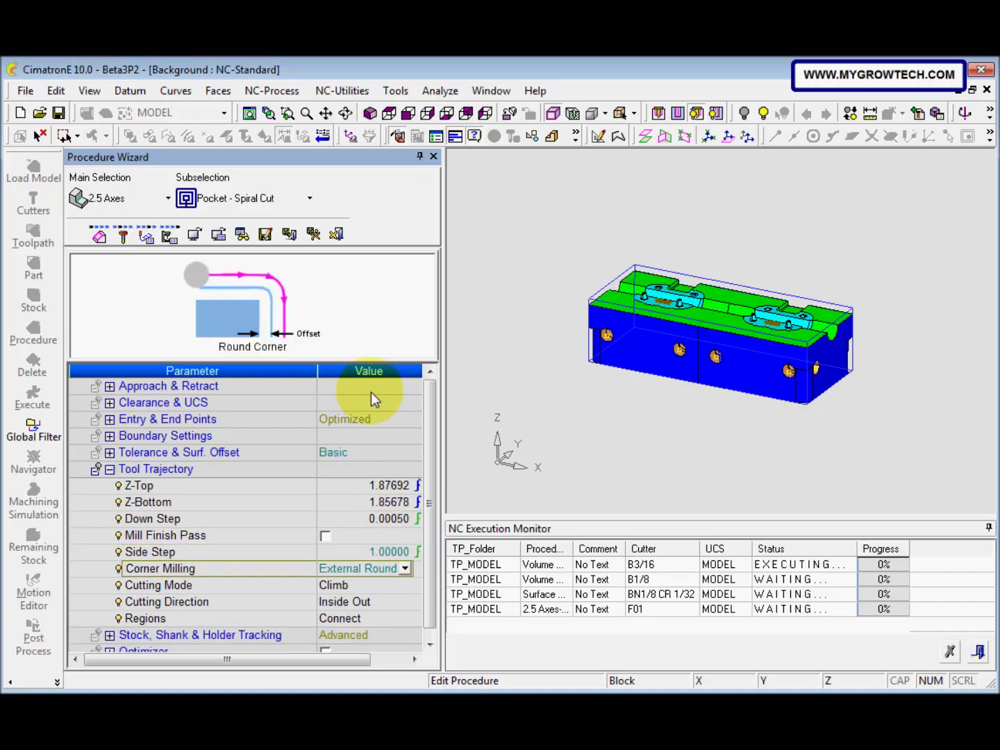
{"action": "left_click", "coordinate": [315, 233]}
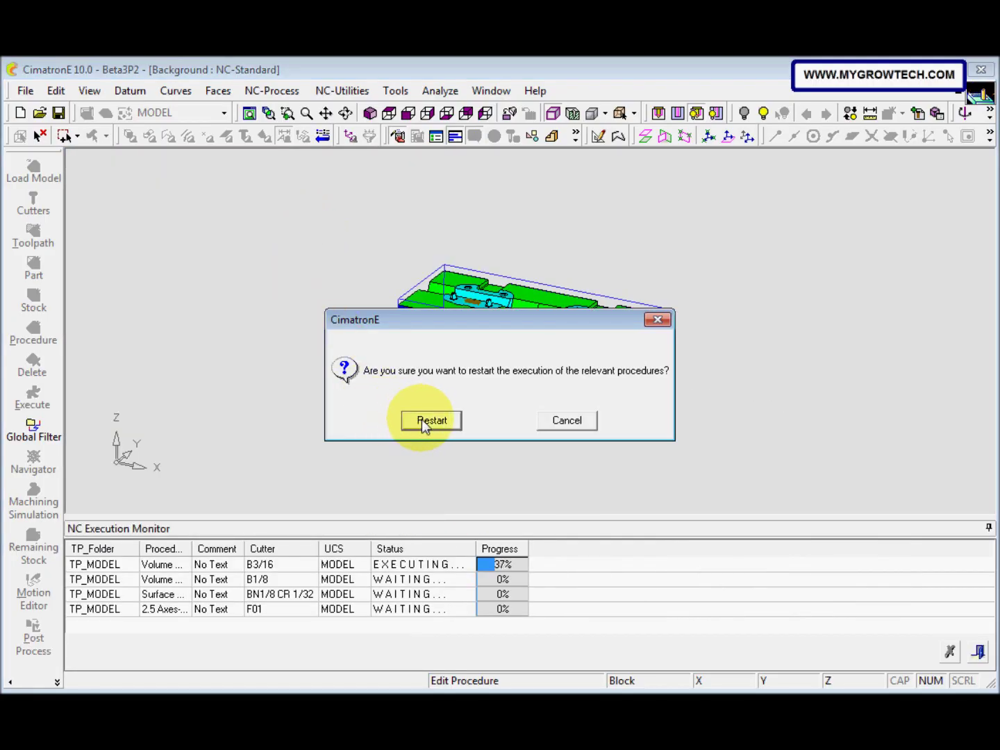
{"action": "left_click", "coordinate": [430, 420]}
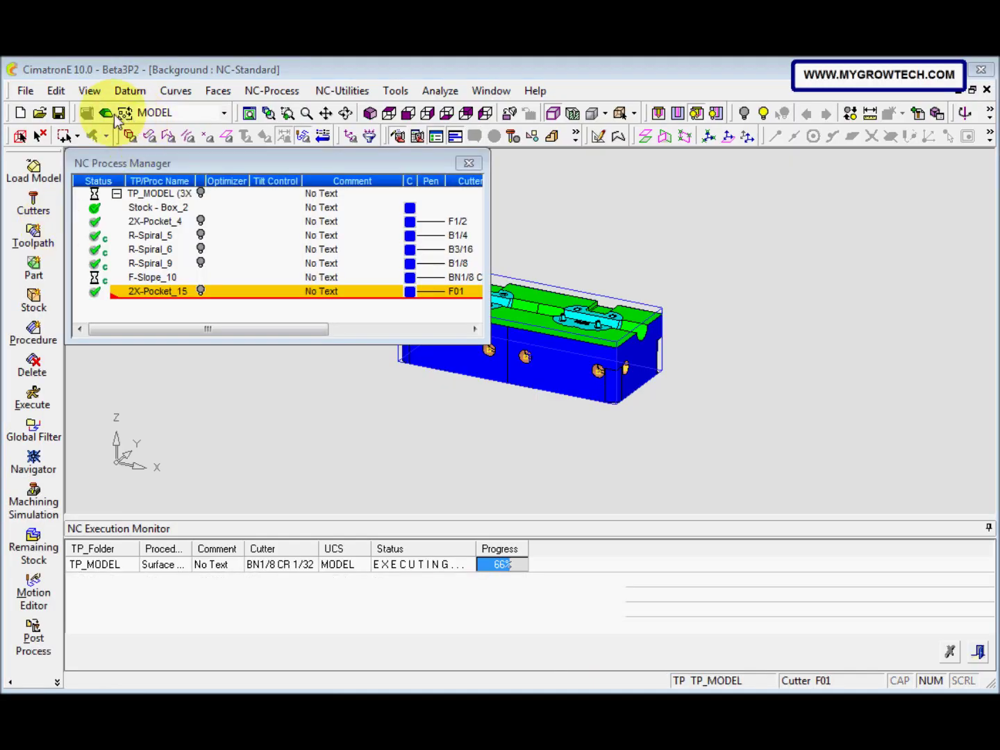
{"action": "left_click", "coordinate": [106, 113]}
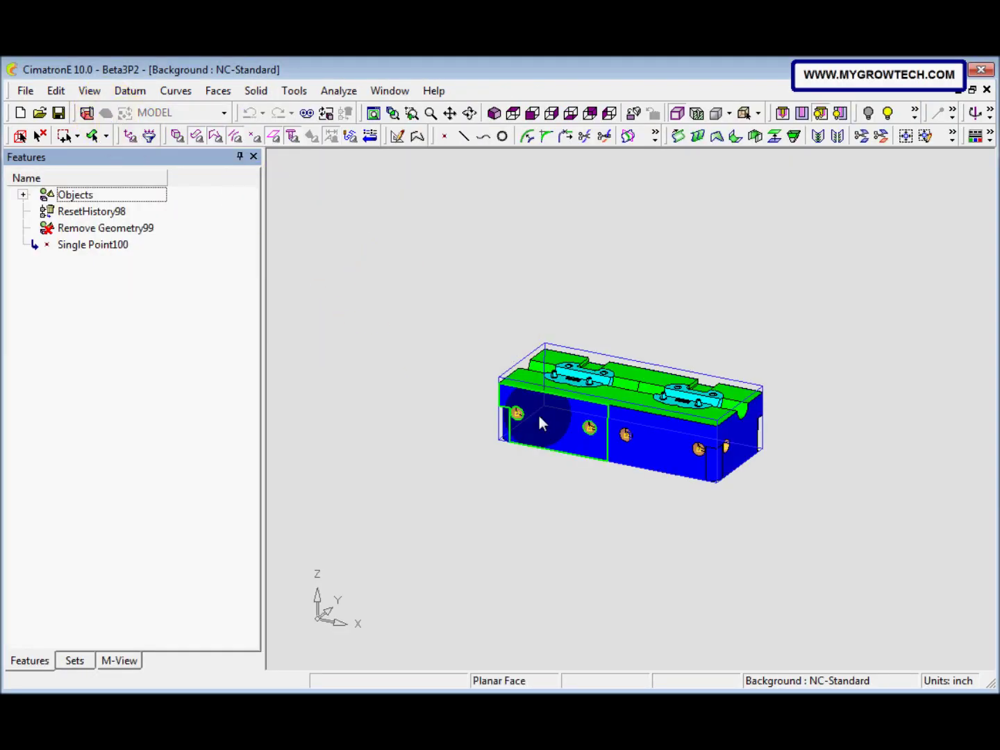
- Pick the four side hole faces with Solid > Remove & Extend and confirm the removal
{"action": "middle_click_drag", "start_coordinate": [538, 417], "coordinate": [643, 308]}
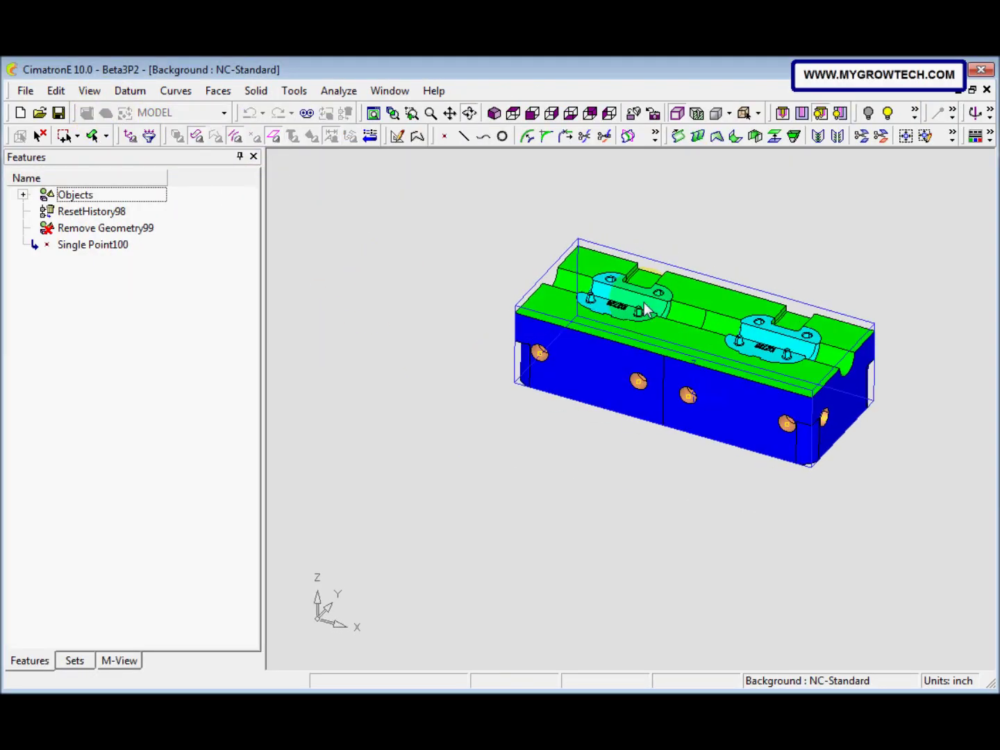
{"action": "left_click", "coordinate": [258, 91]}
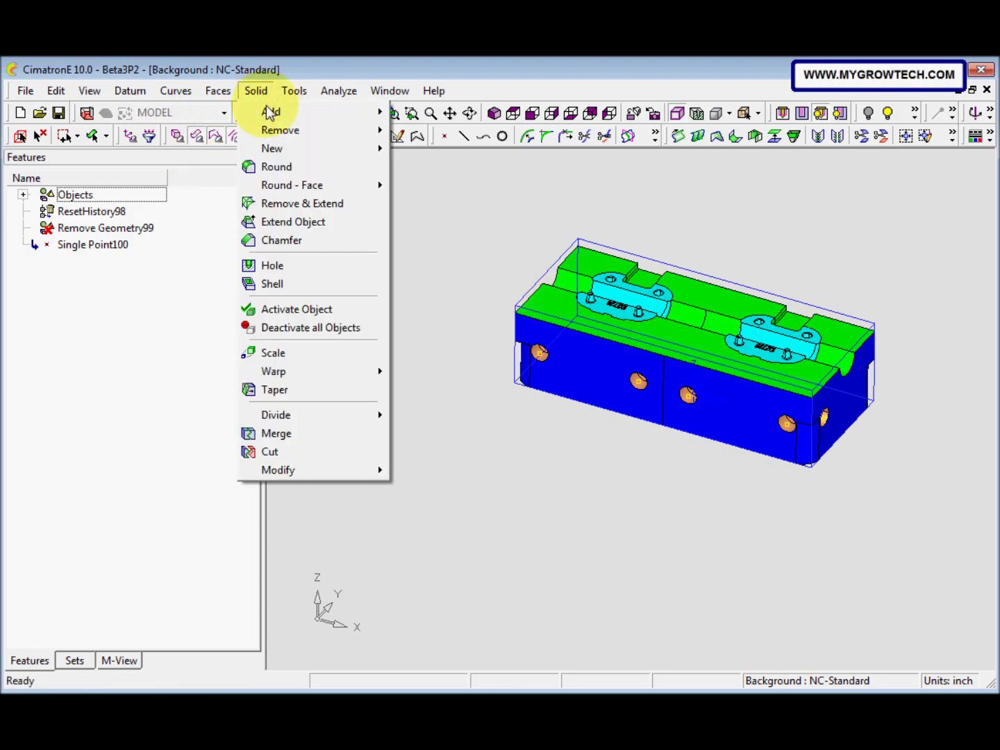
{"action": "left_click", "coordinate": [303, 204]}
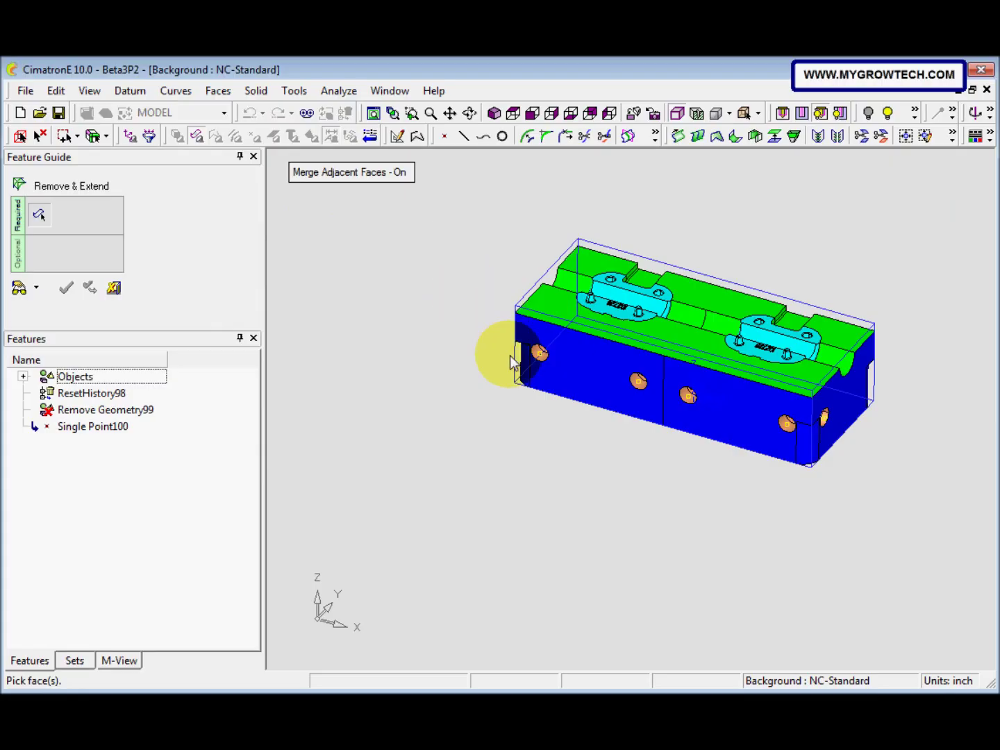
{"action": "scroll", "coordinate": [546, 301], "scroll_direction": "up", "scroll_amount": 2}
{"action": "middle_click_drag", "start_coordinate": [575, 296], "coordinate": [528, 394]}
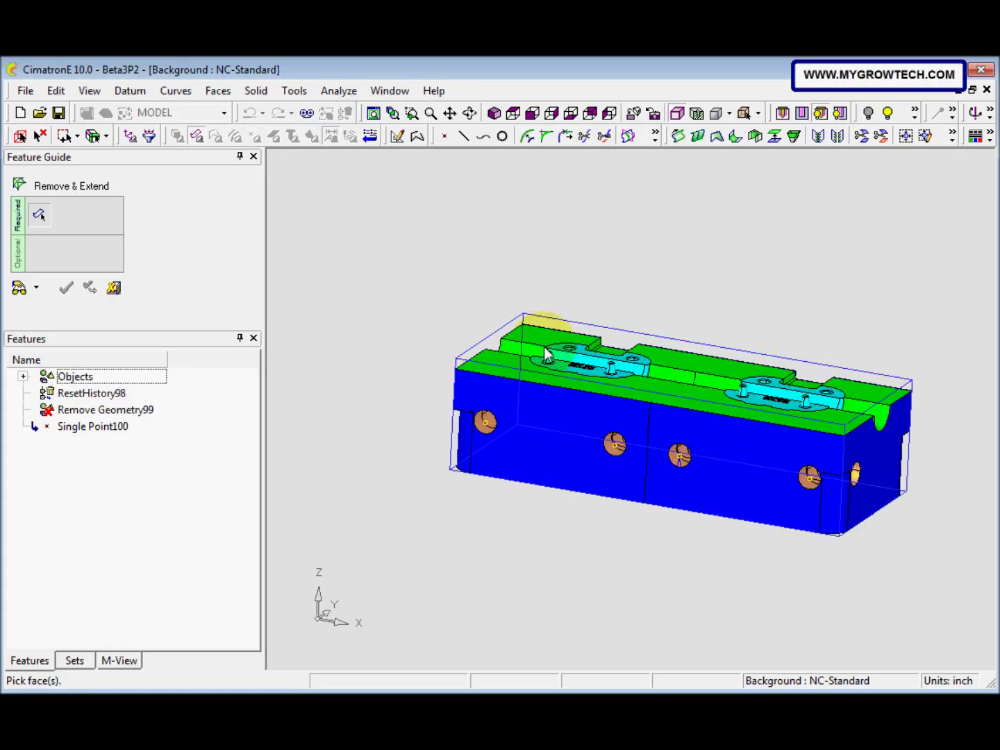
{"action": "left_click", "coordinate": [486, 420]}
{"action": "left_click", "coordinate": [616, 443]}
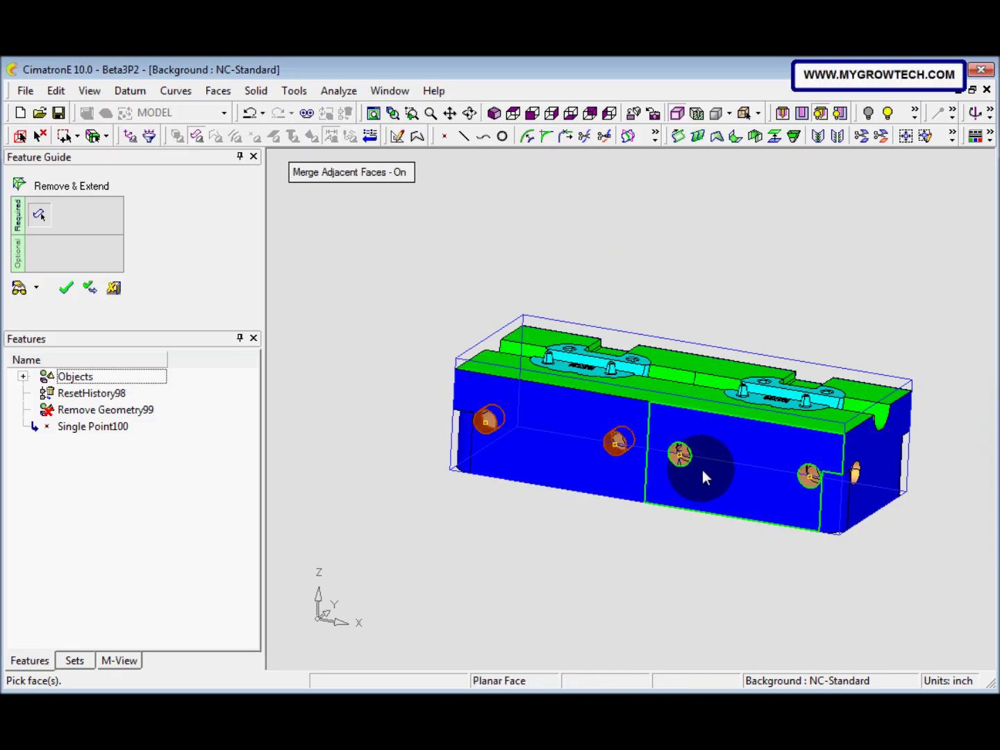
{"action": "left_click", "coordinate": [685, 457]}
{"action": "left_click", "coordinate": [809, 475]}
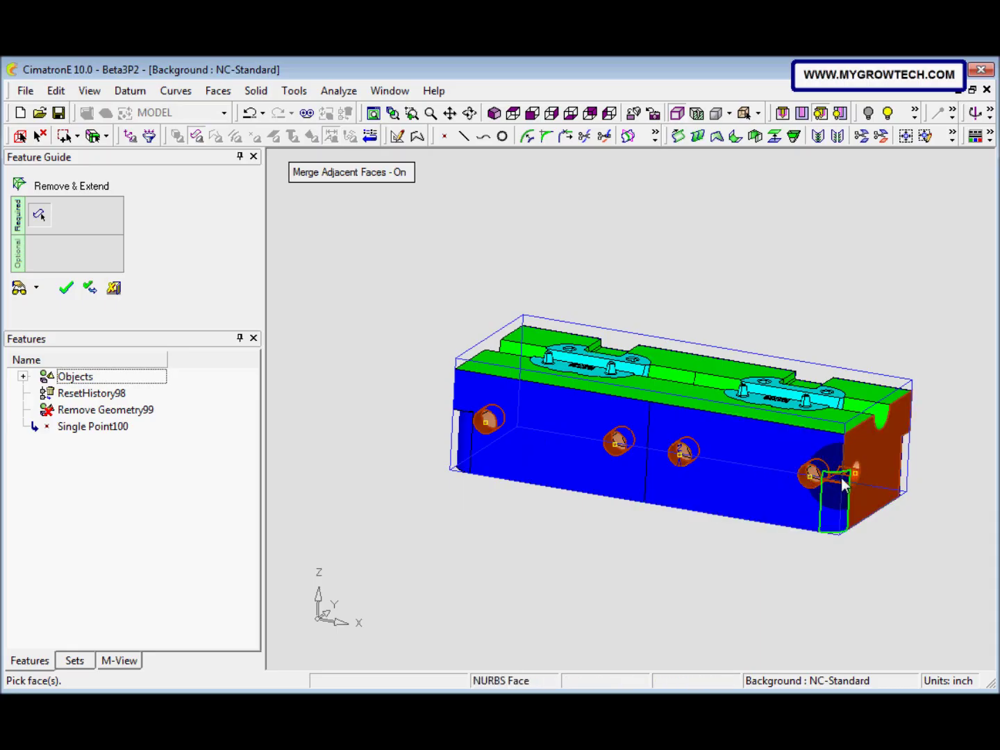
{"action": "middle_click_drag", "start_coordinate": [857, 465], "coordinate": [690, 409]}
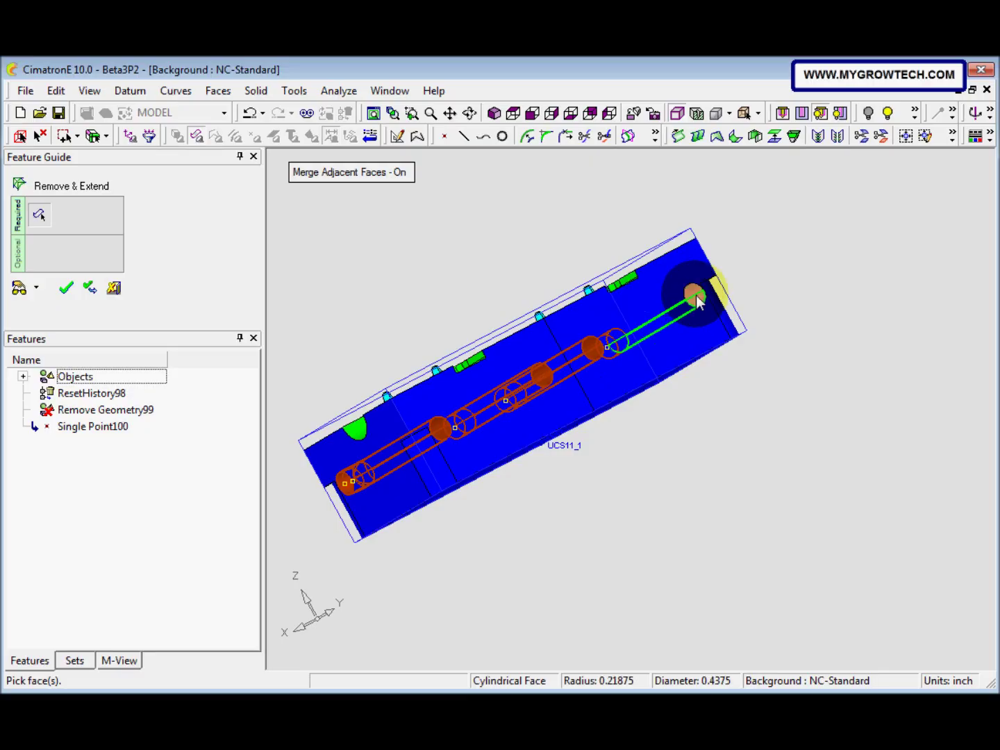
{"action": "middle_click_drag", "start_coordinate": [665, 334], "coordinate": [753, 347]}
{"action": "right_click", "coordinate": [577, 489]}
- Apply the side hole removal and hide the block's front face to expose the inner bore
{"action": "left_click", "coordinate": [579, 490]}
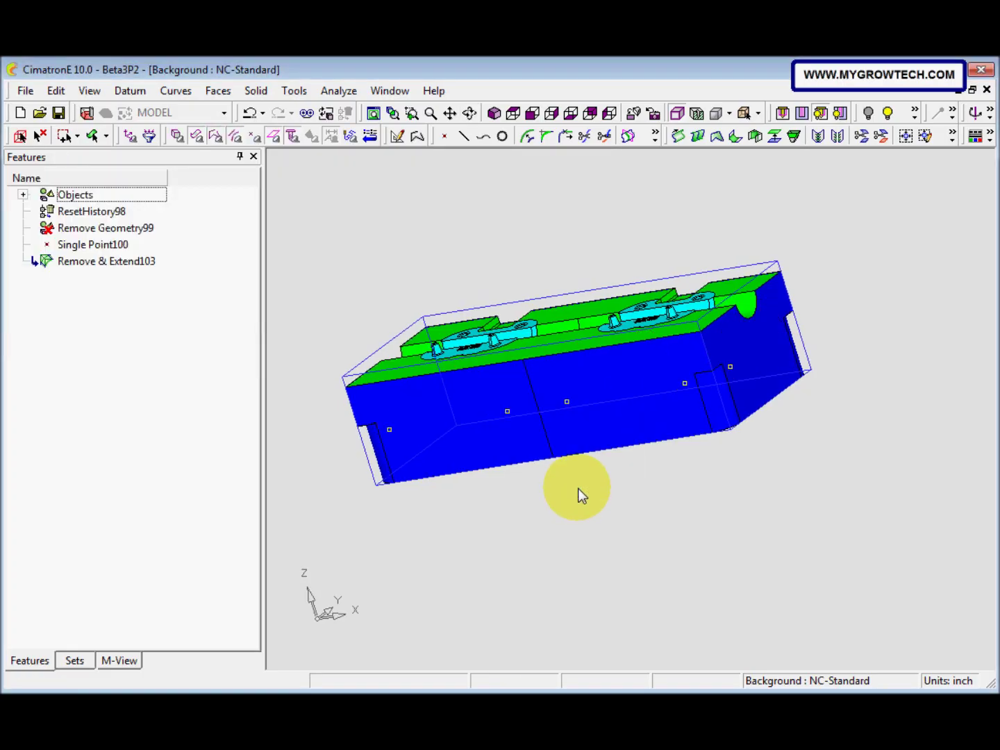
{"action": "middle_click_drag", "start_coordinate": [579, 462], "coordinate": [573, 389]}
{"action": "left_click", "coordinate": [836, 136]}
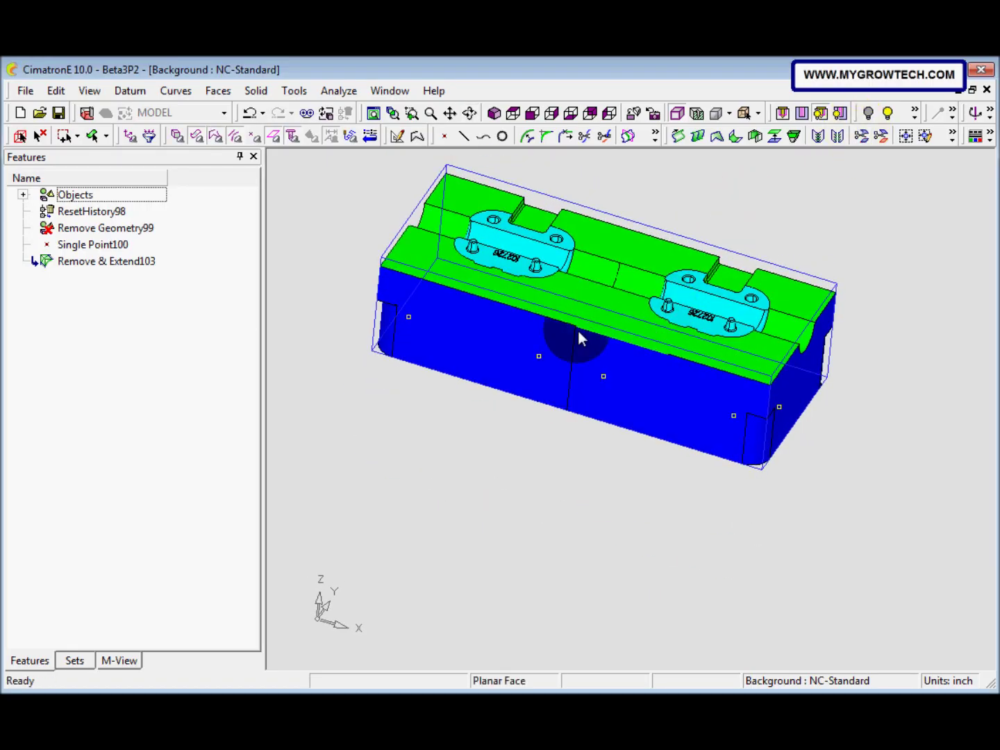
{"action": "left_click", "coordinate": [601, 377]}
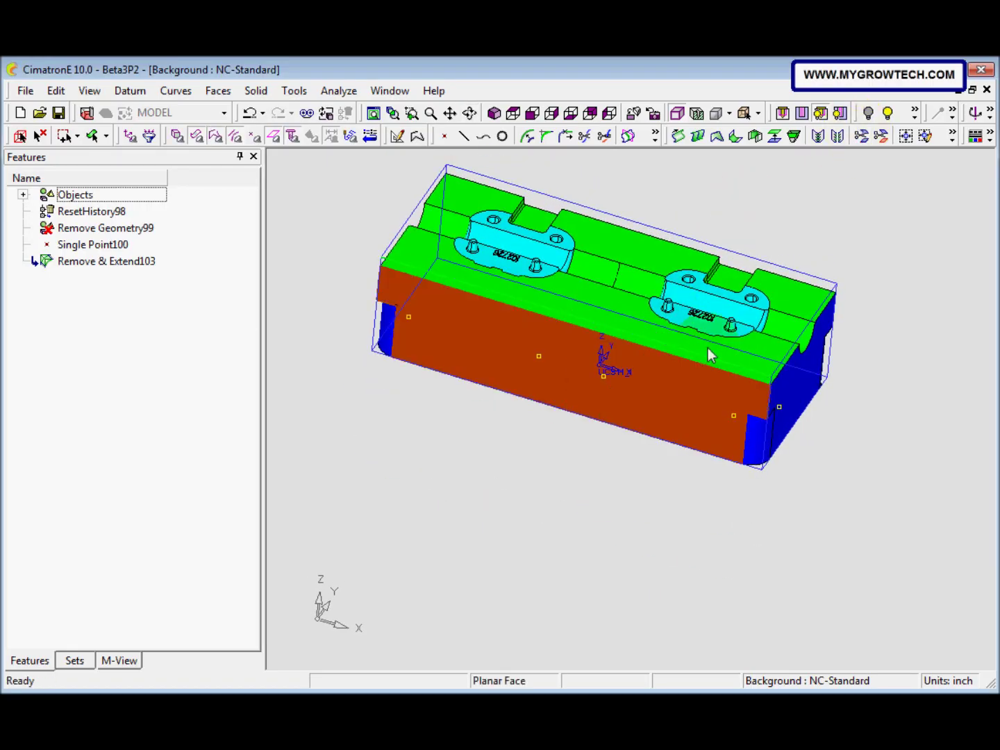
{"action": "left_click", "coordinate": [868, 112]}
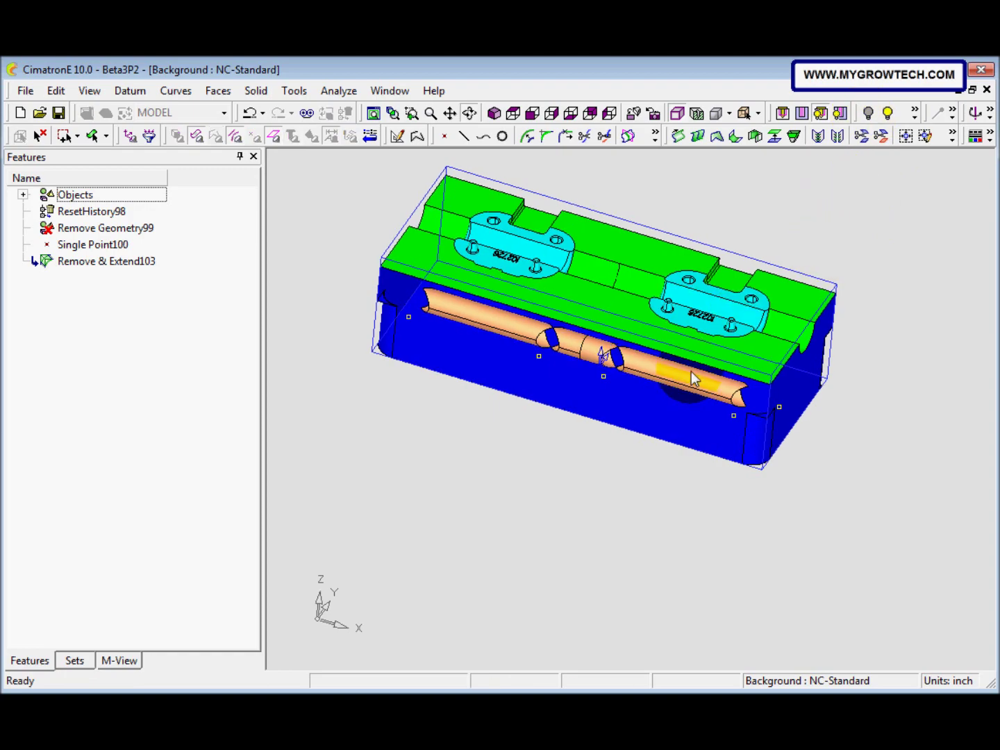
- Remove the three cylindrical bore faces with Edit > Remove Geometry
{"action": "middle_click_drag", "start_coordinate": [691, 370], "coordinate": [696, 323]}
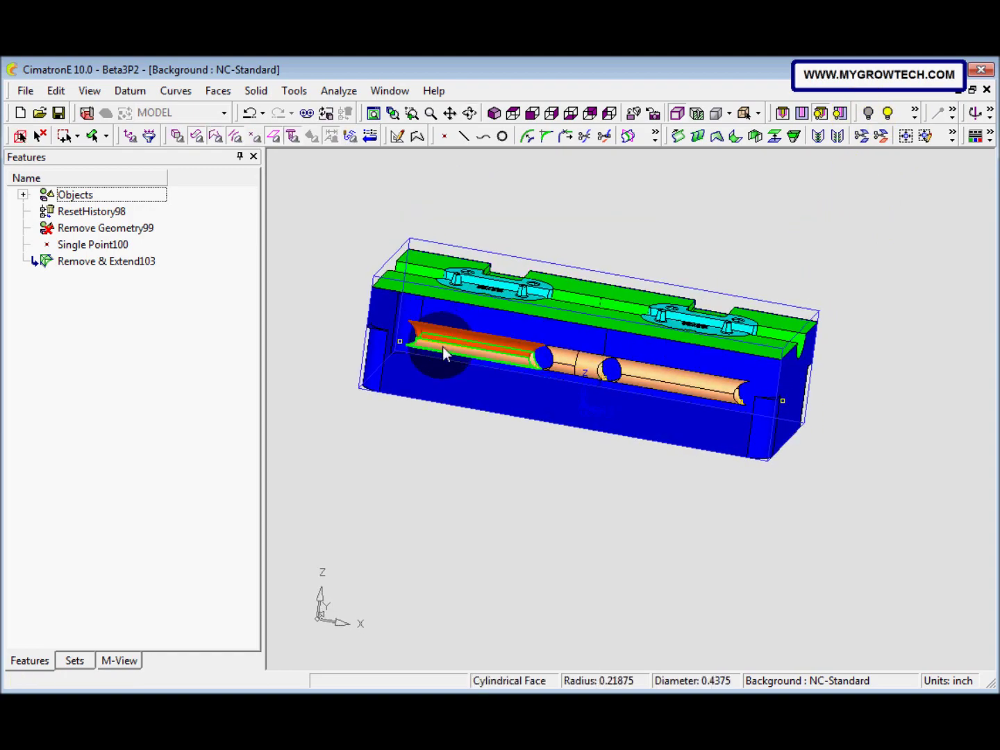
{"action": "left_click", "coordinate": [442, 347]}
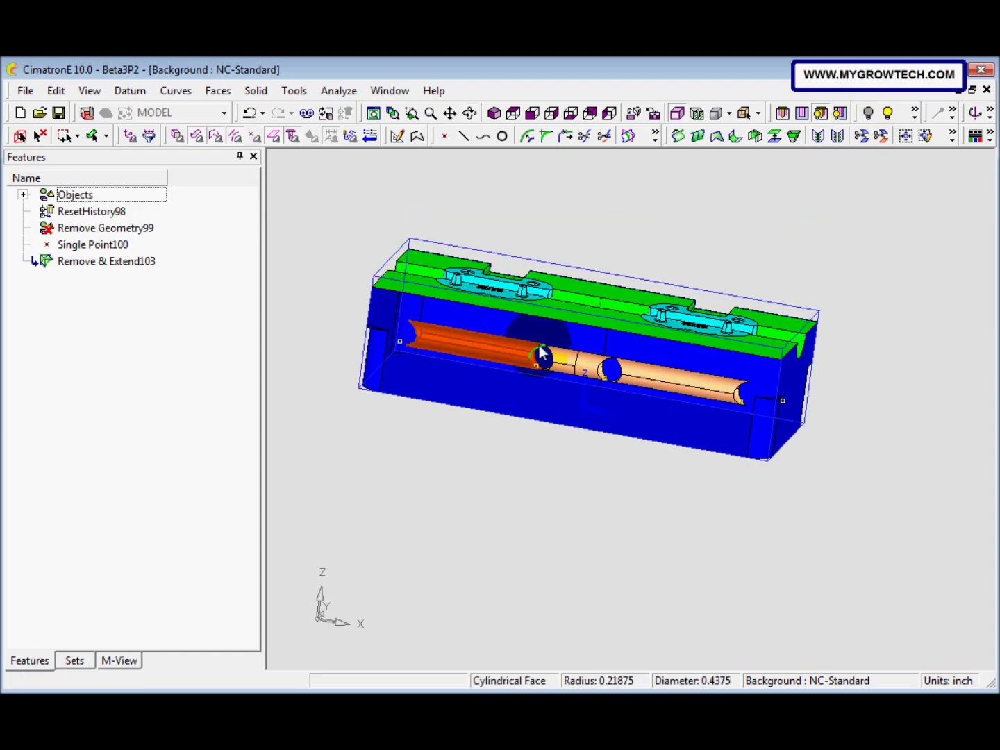
{"action": "left_click", "coordinate": [573, 370]}
{"action": "left_click", "coordinate": [640, 375]}
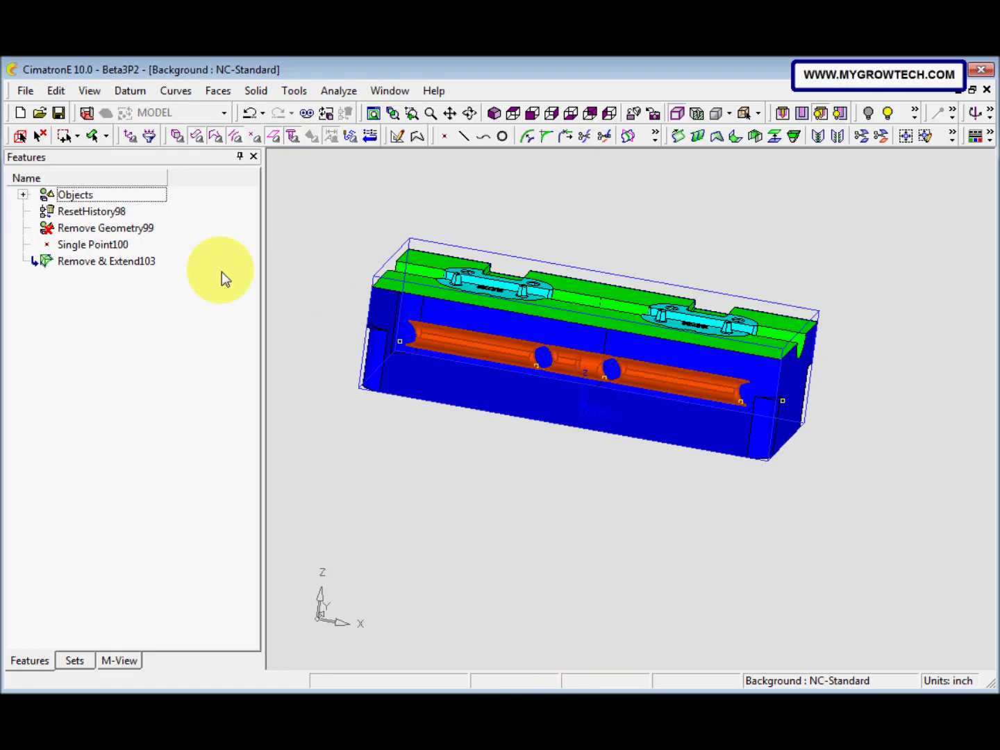
{"action": "left_click", "coordinate": [56, 90]}
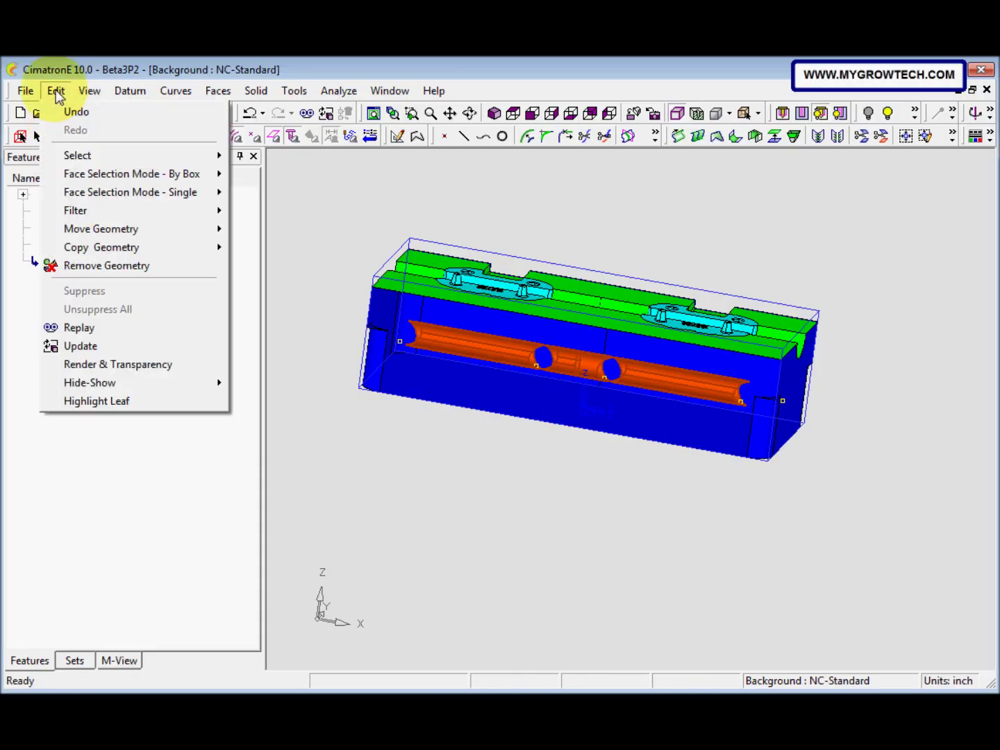
{"action": "left_click", "coordinate": [121, 264]}
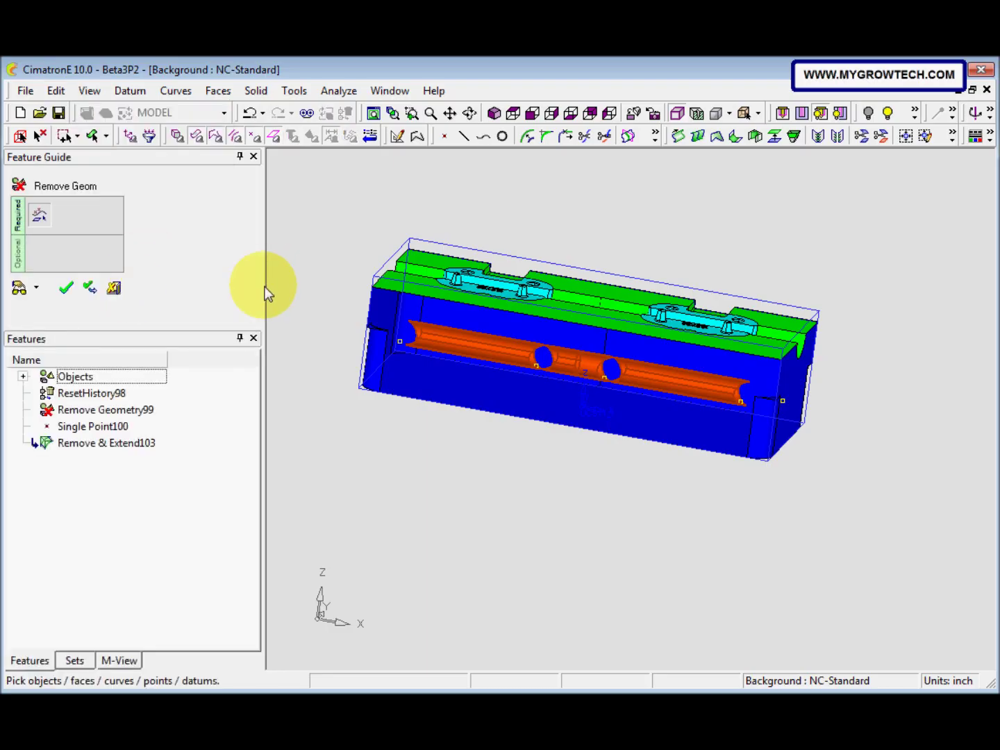
{"action": "left_click", "coordinate": [66, 287]}
{"action": "middle_click_drag", "start_coordinate": [425, 396], "coordinate": [377, 395]}
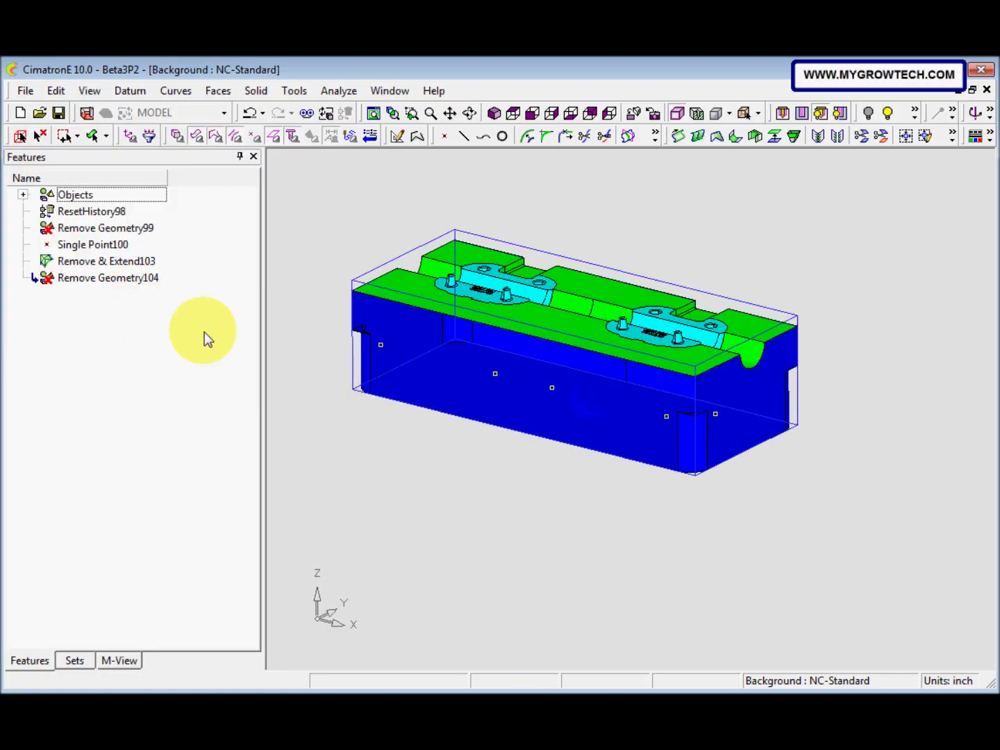
- Add a Hole feature at four side-face points: through, 0.375 diameter, counterbored 0.5 × 0.1 deep
{"action": "left_click", "coordinate": [257, 91]}
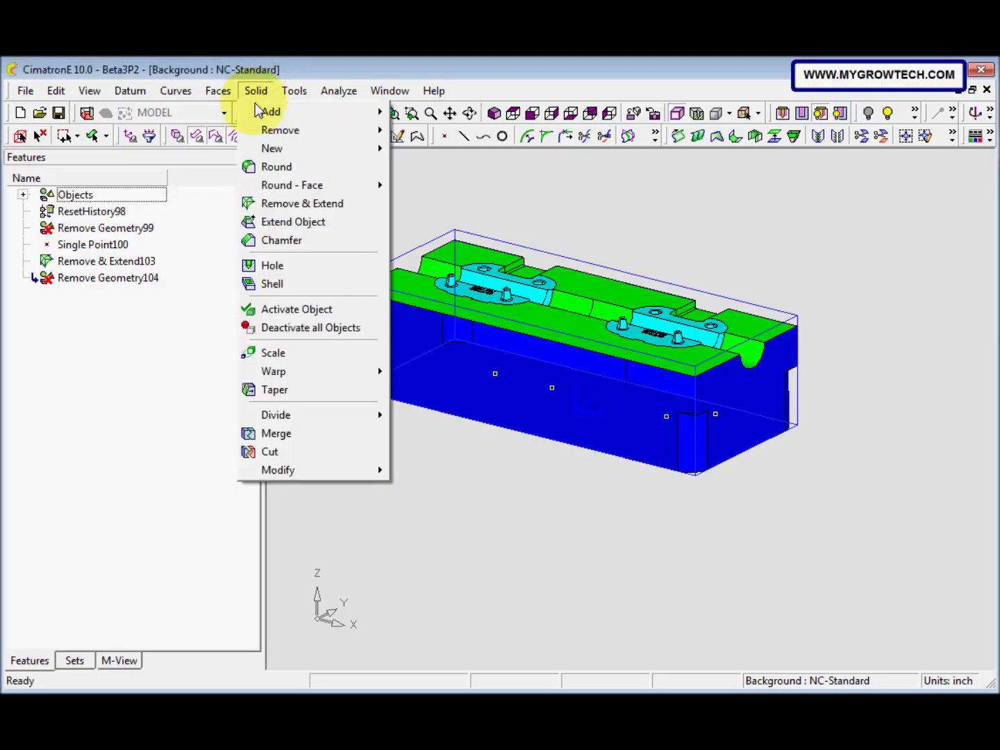
{"action": "left_click", "coordinate": [271, 263]}
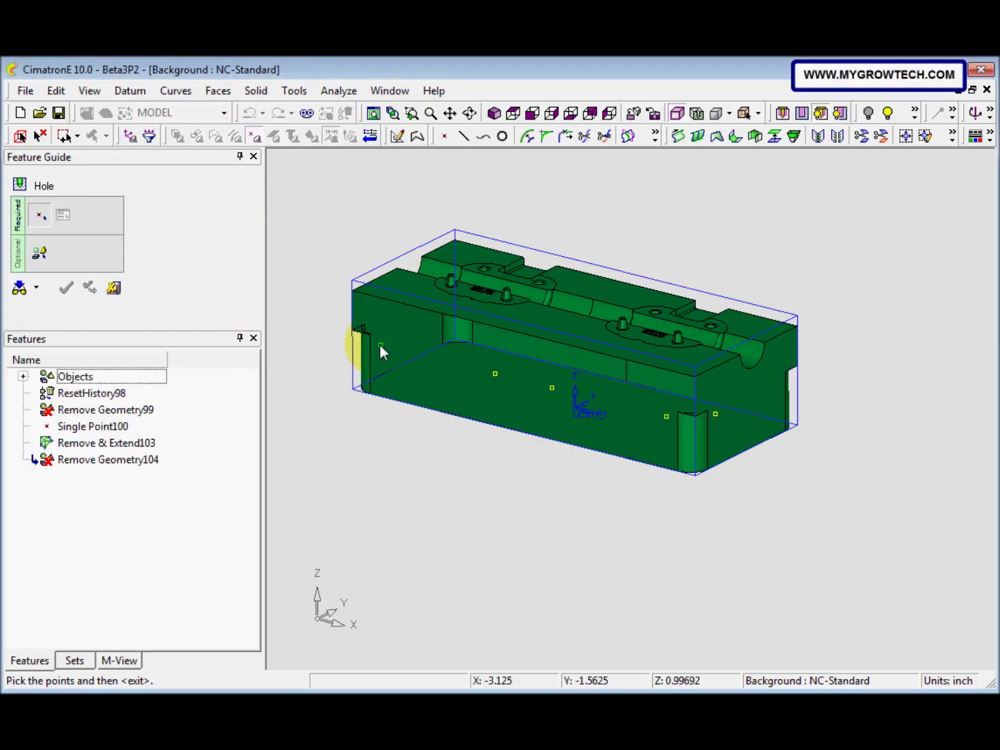
{"action": "left_click", "coordinate": [380, 345]}
{"action": "left_click", "coordinate": [495, 374]}
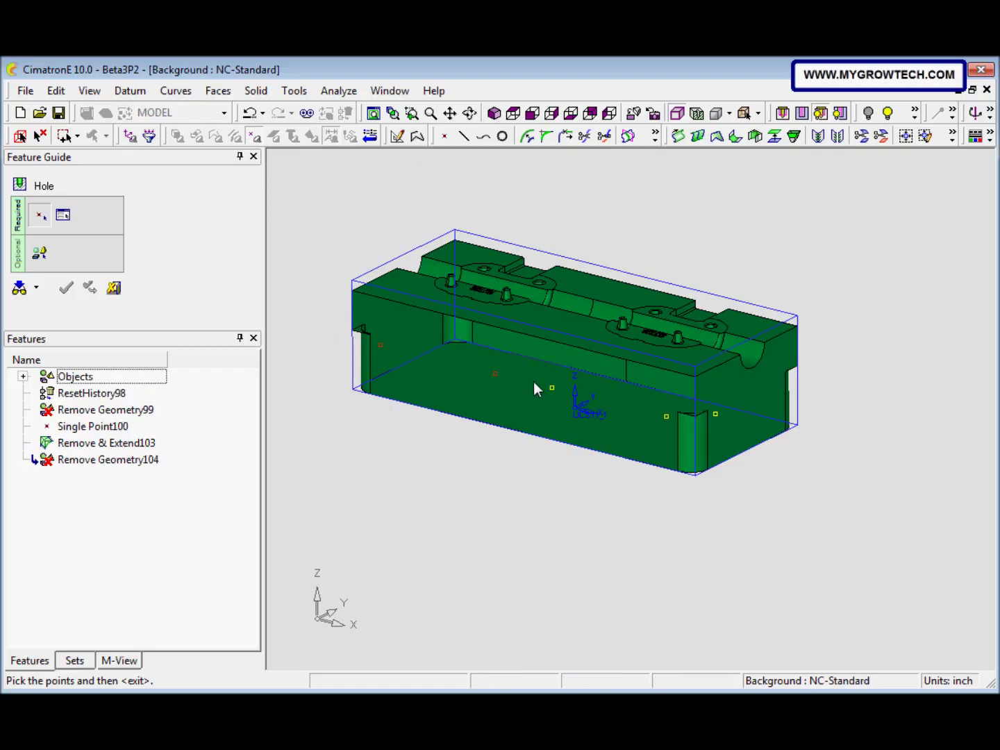
{"action": "left_click", "coordinate": [551, 389]}
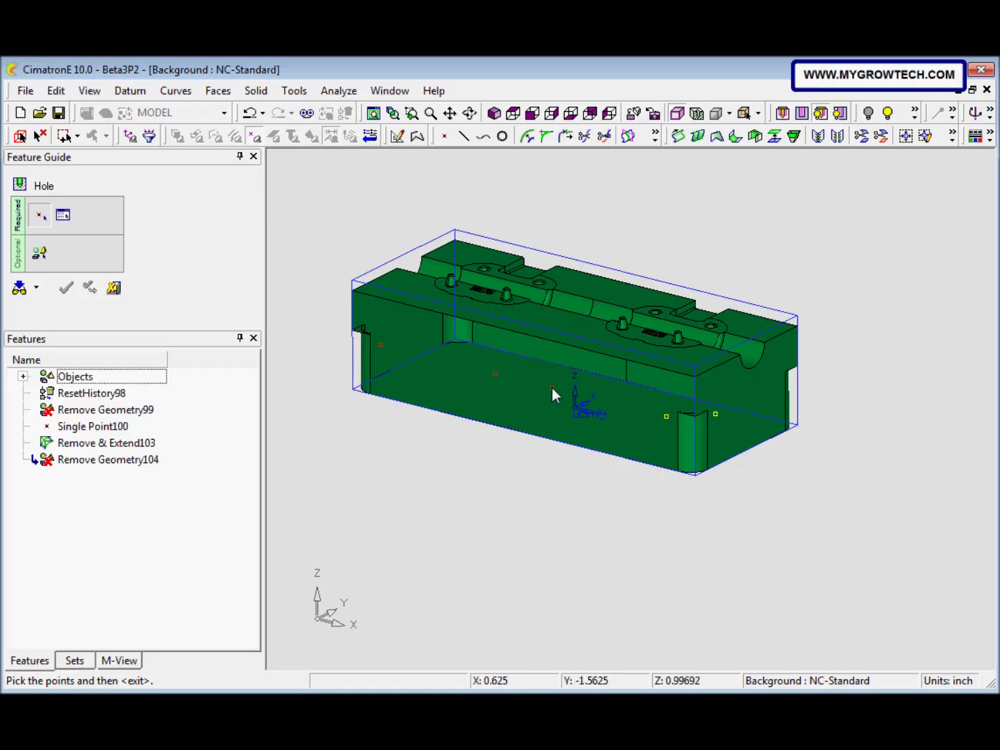
{"action": "left_click", "coordinate": [666, 417]}
{"action": "middle_click", "coordinate": [438, 460]}
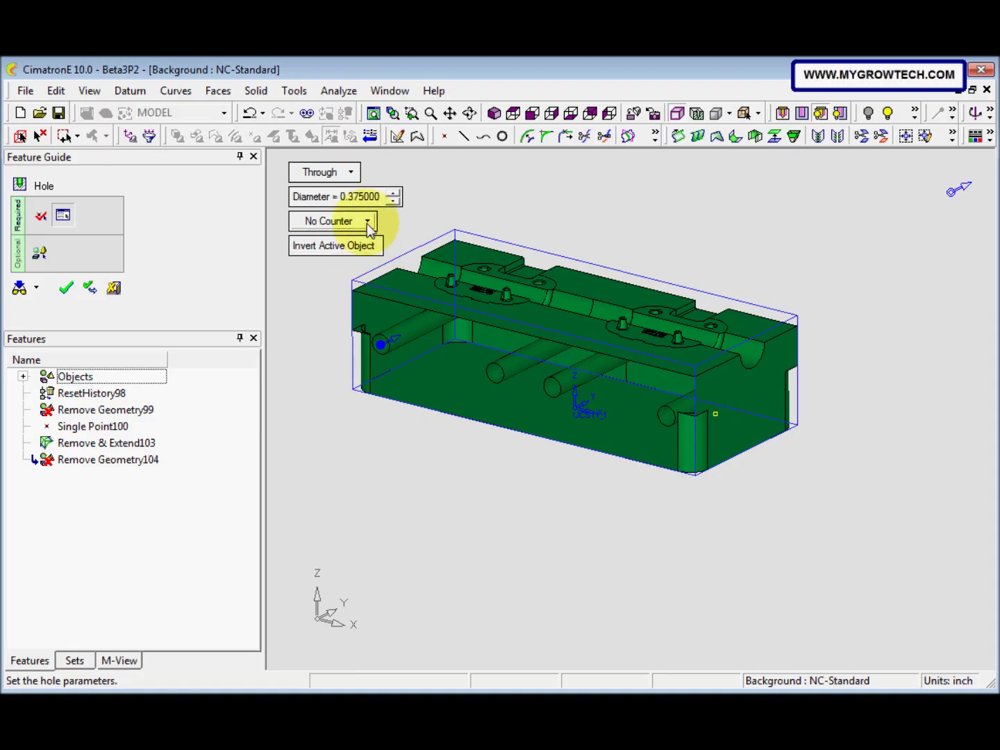
{"action": "left_click", "coordinate": [366, 221]}
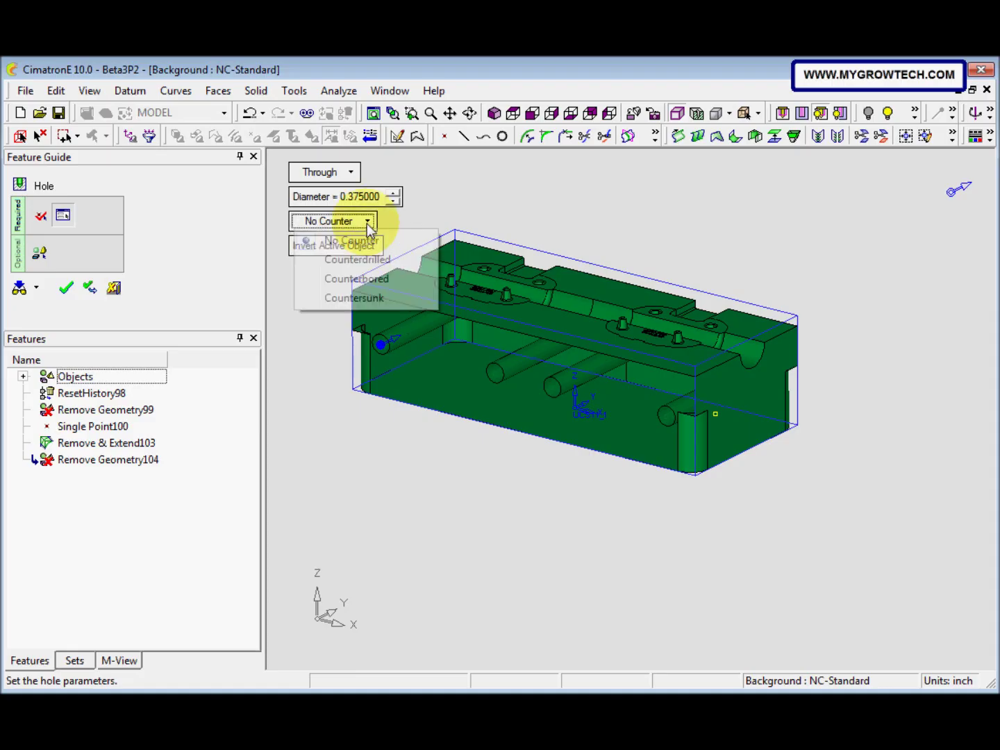
{"action": "left_click", "coordinate": [372, 281]}
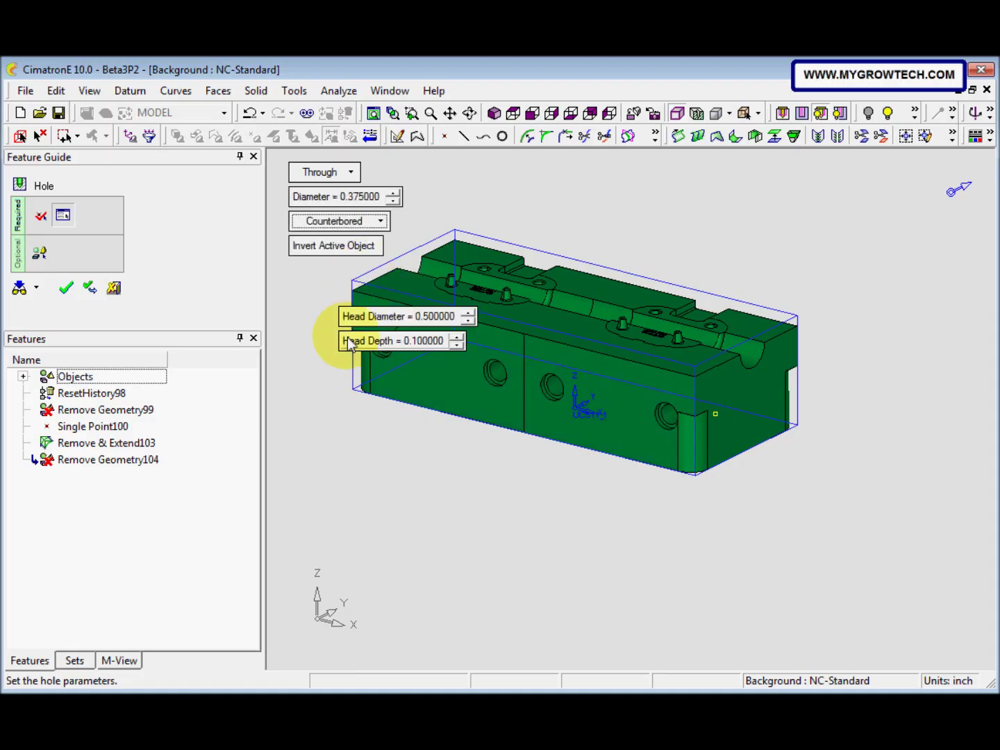
{"action": "right_click", "coordinate": [381, 437]}
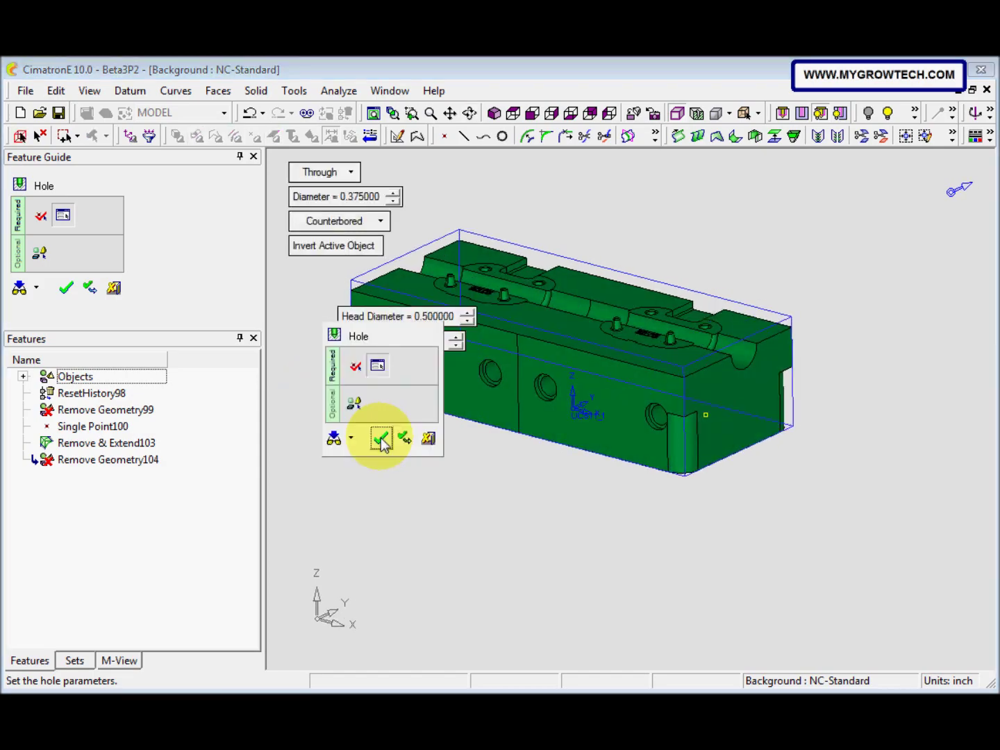
{"action": "left_click", "coordinate": [402, 437]}
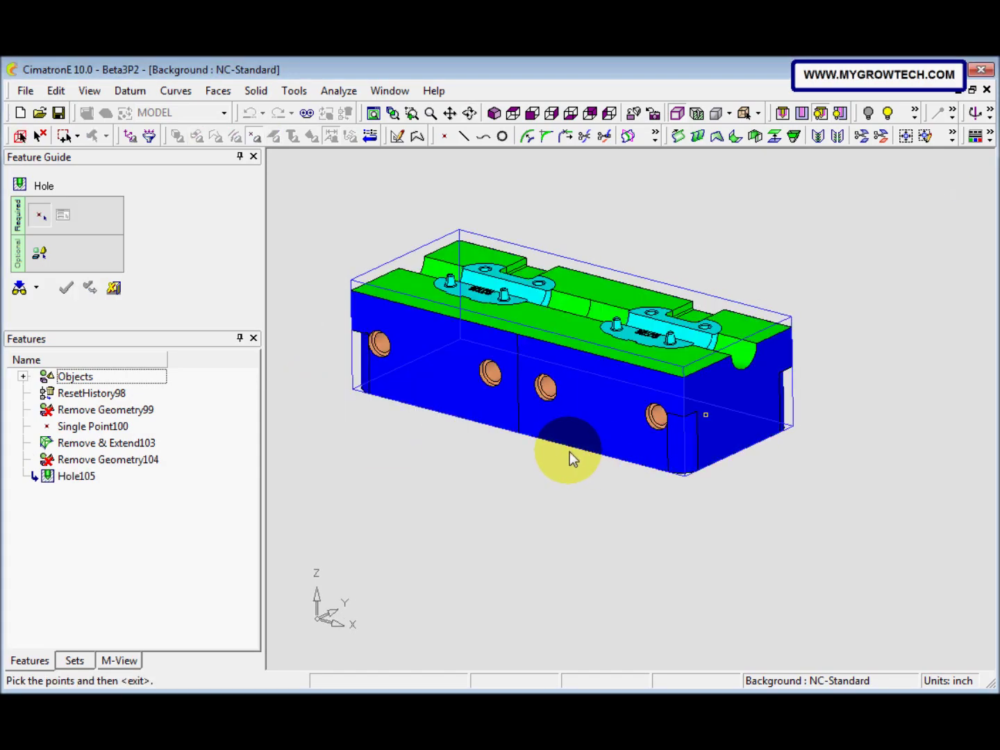
{"action": "middle_click_drag", "start_coordinate": [570, 452], "coordinate": [649, 435]}
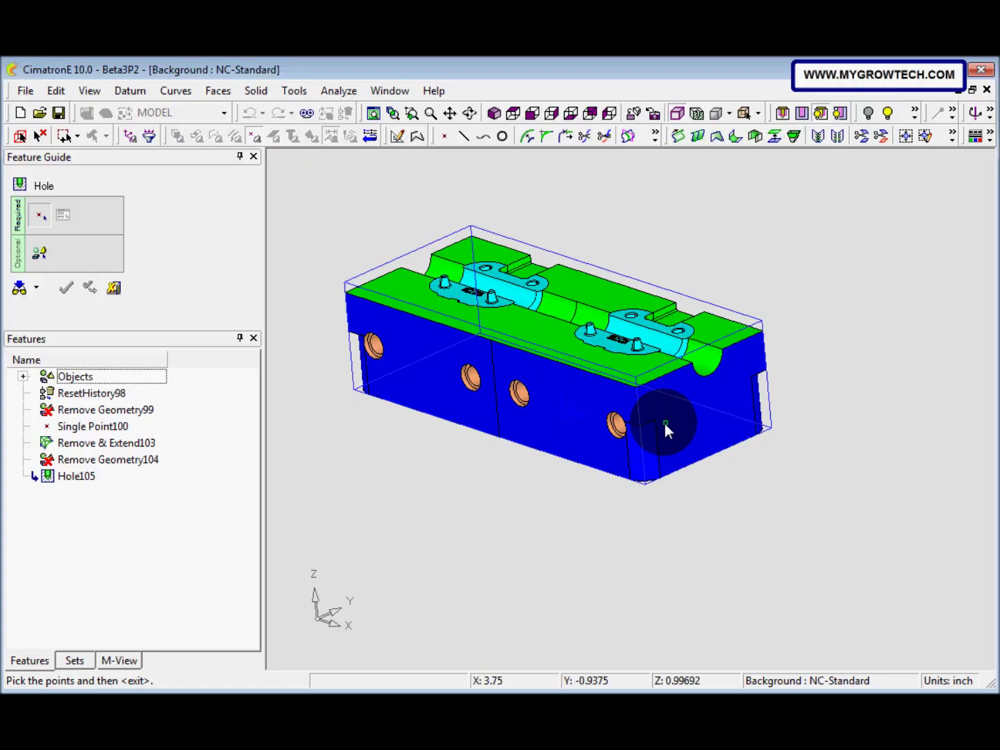
- Place a plain no-counter 0.375 through hole at a point near the right end
{"action": "left_click", "coordinate": [665, 424]}
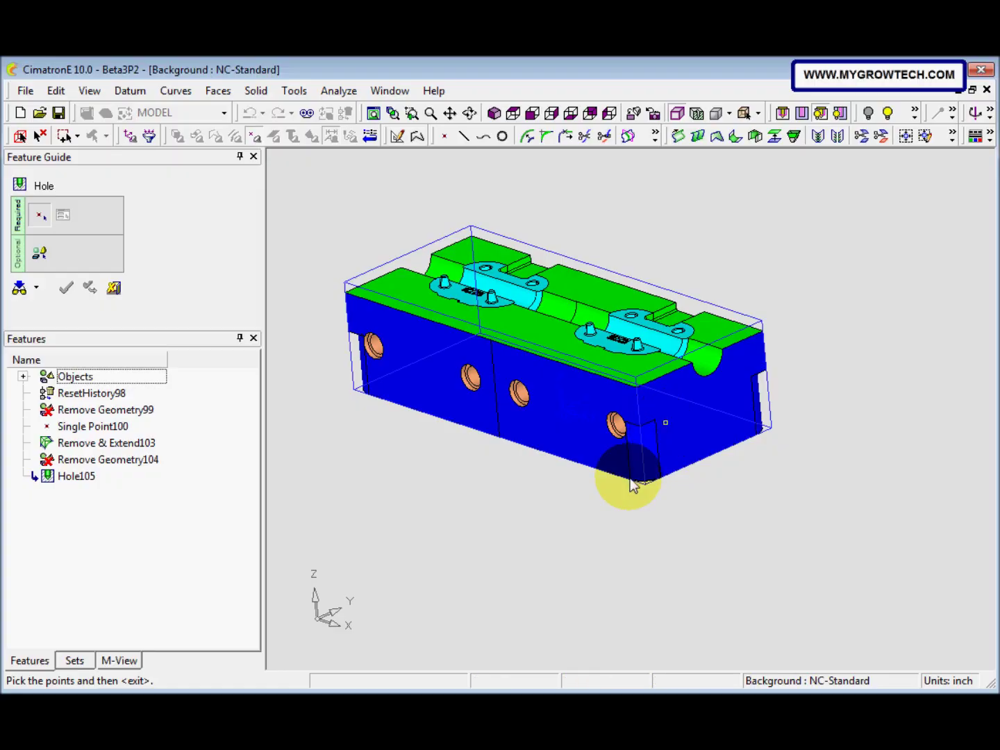
{"action": "left_click", "coordinate": [666, 422]}
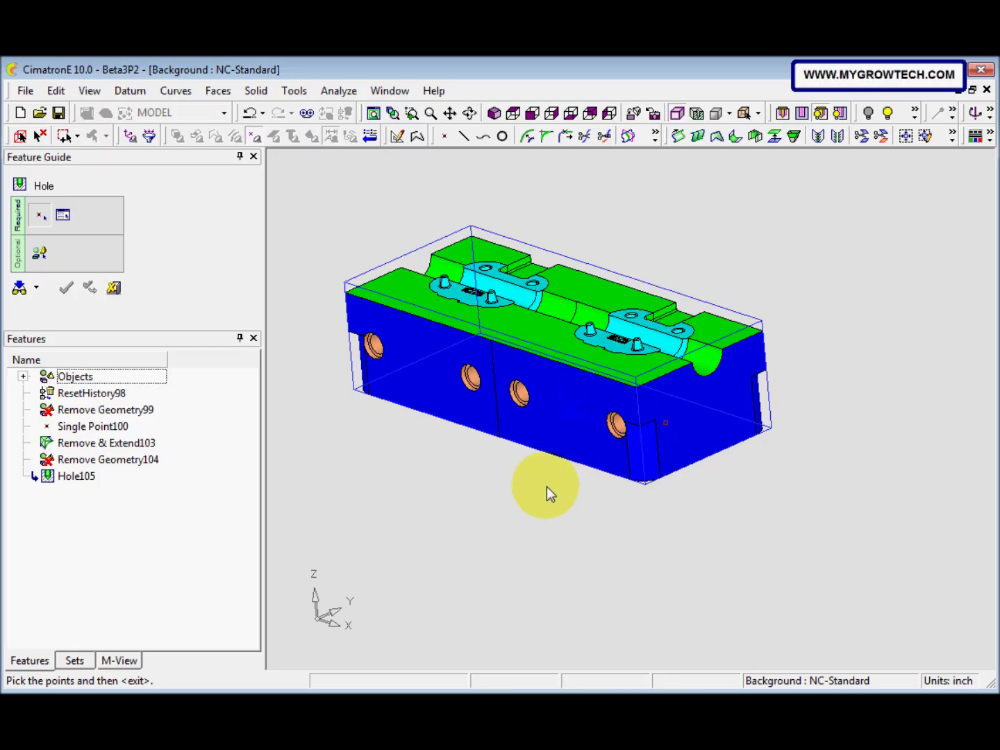
{"action": "middle_click", "coordinate": [527, 487]}
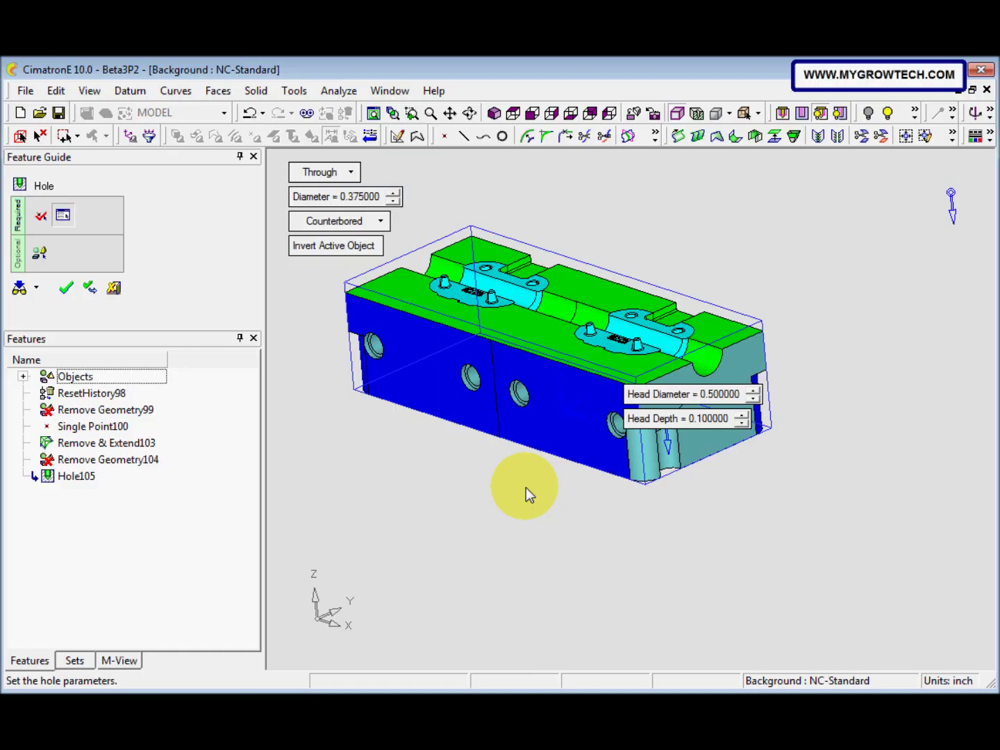
{"action": "left_click", "coordinate": [379, 222]}
{"action": "left_click", "coordinate": [376, 241]}
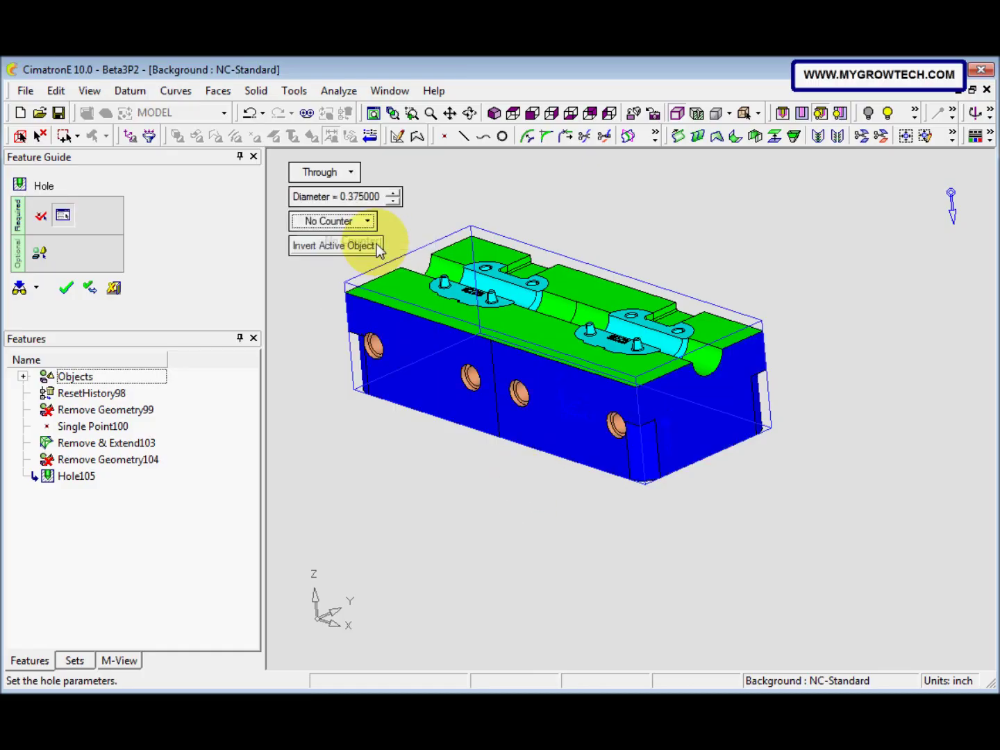
- Point the hole along X, flip its direction, finish Hole106, and switch to CAM mode
{"action": "middle_click_drag", "start_coordinate": [757, 420], "coordinate": [776, 406]}
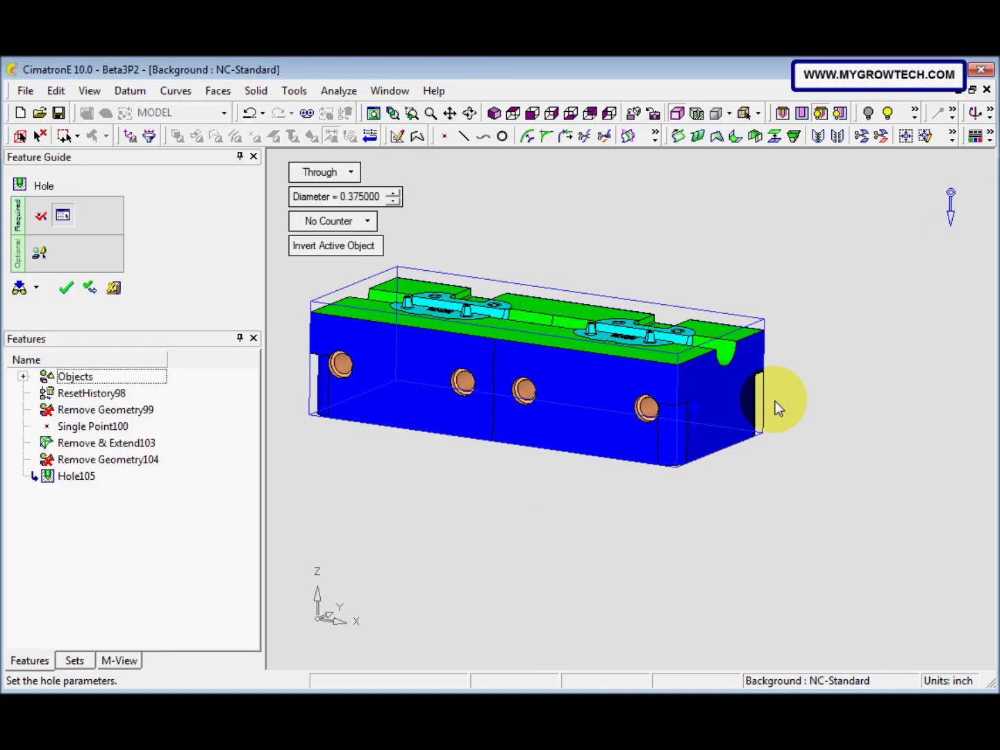
{"action": "right_click", "coordinate": [951, 199]}
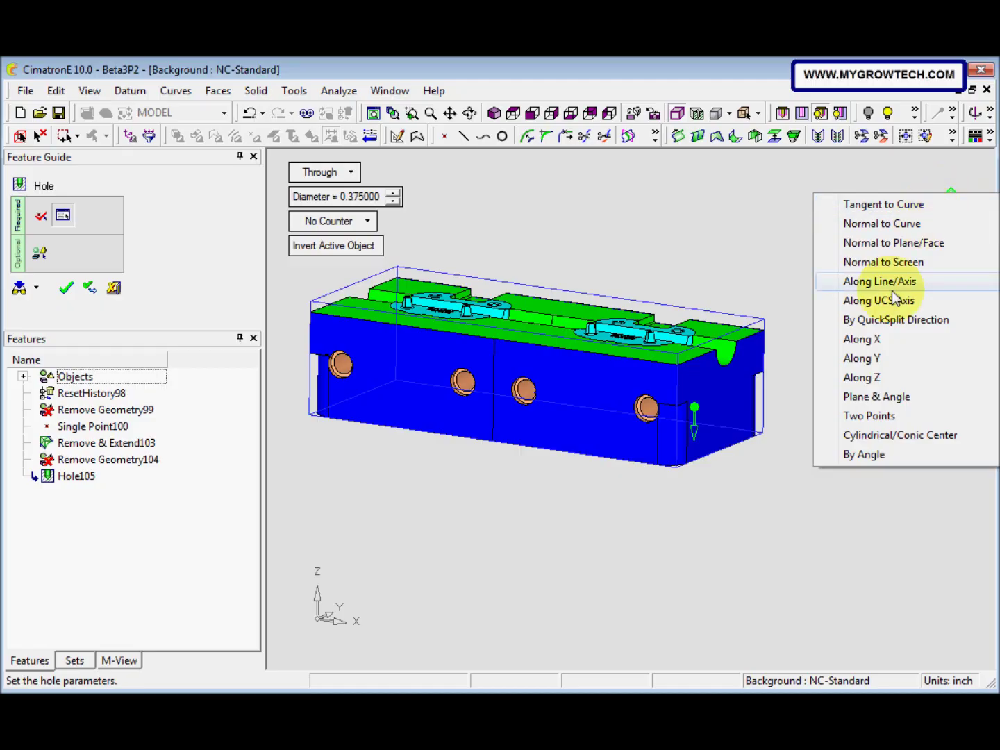
{"action": "left_click", "coordinate": [886, 340]}
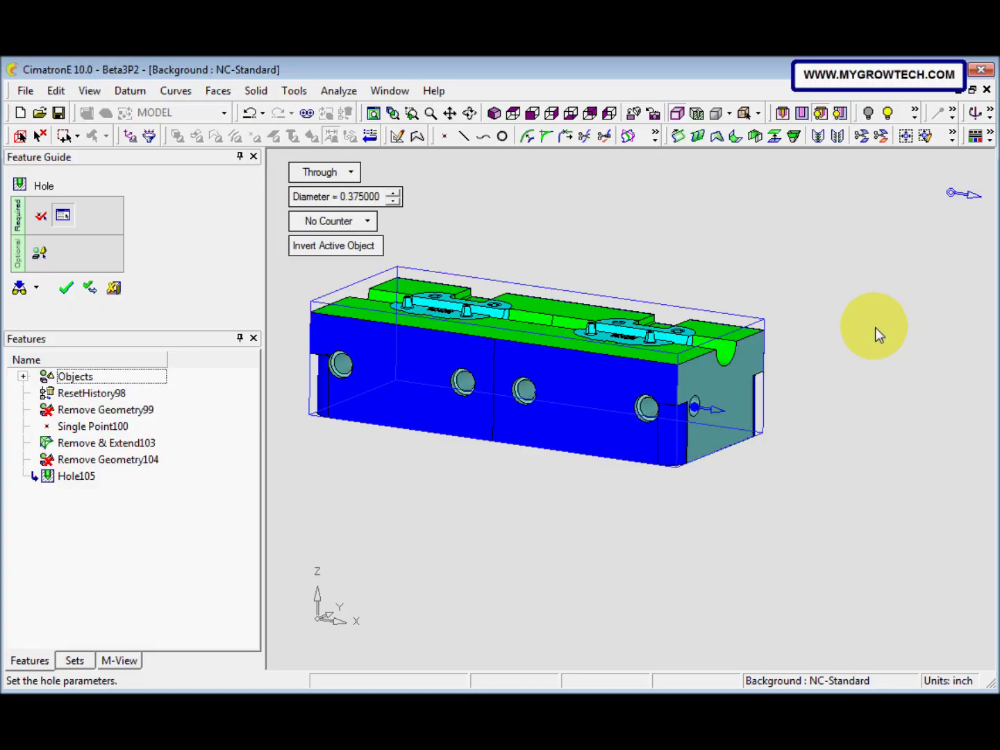
{"action": "left_click", "coordinate": [721, 410]}
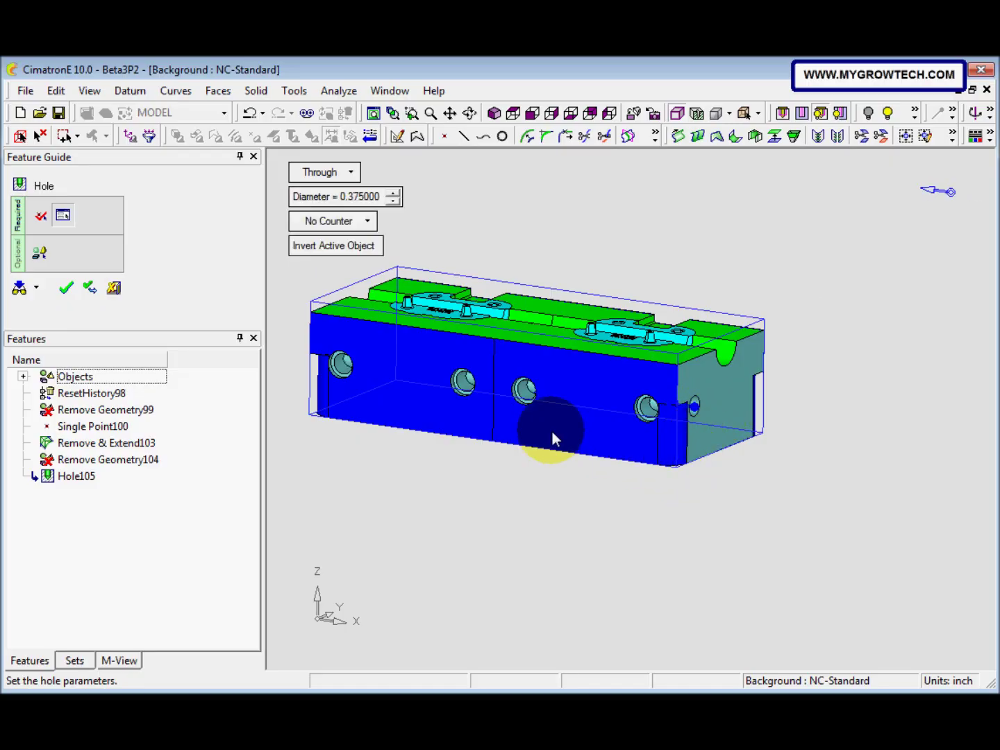
{"action": "left_click", "coordinate": [67, 288]}
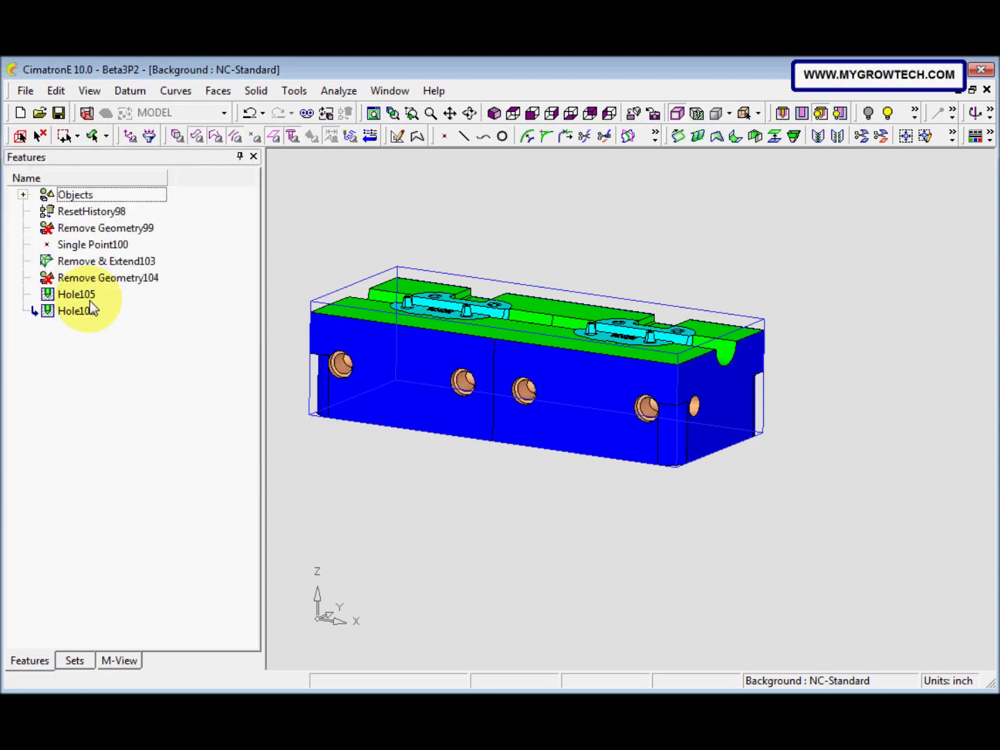
{"action": "mouse_move", "coordinate": [445, 406]}
{"action": "middle_mouse_down"}
{"action": "mouse_move", "coordinate": [447, 424]}
{"action": "mouse_move", "coordinate": [432, 422]}
{"action": "middle_mouse_up"}
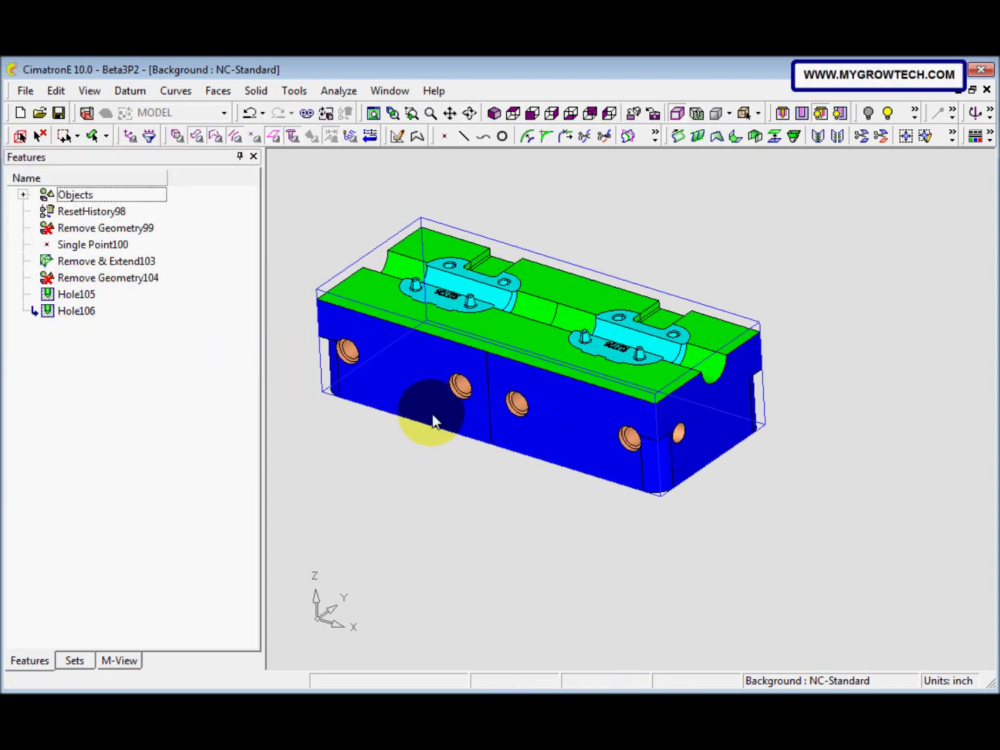
{"action": "left_click", "coordinate": [87, 114]}
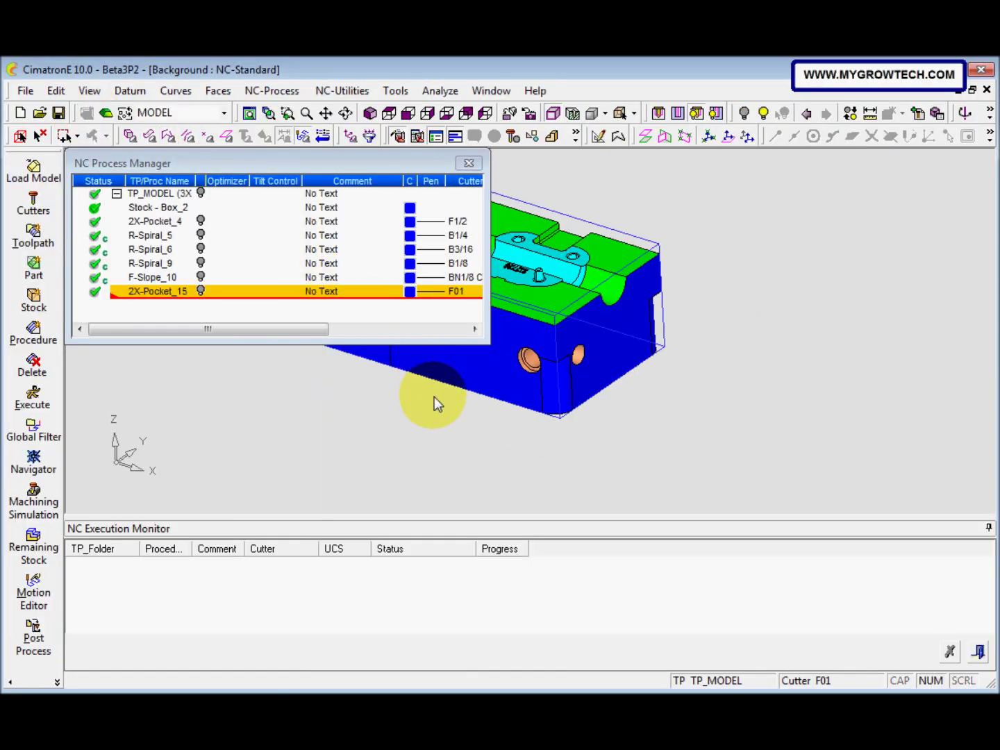
- Orbit the part to show its top and front beside the seven TP_MODEL procedures
{"action": "middle_click_drag", "start_coordinate": [442, 397], "coordinate": [502, 408]}
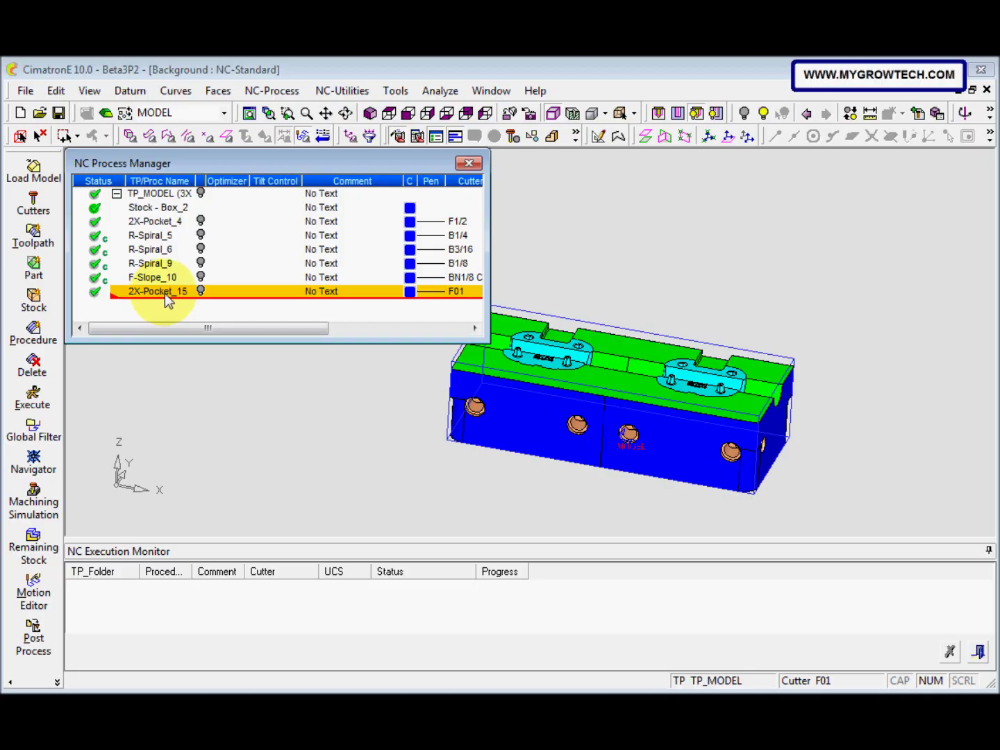
{"action": "left_click", "coordinate": [50, 346]}
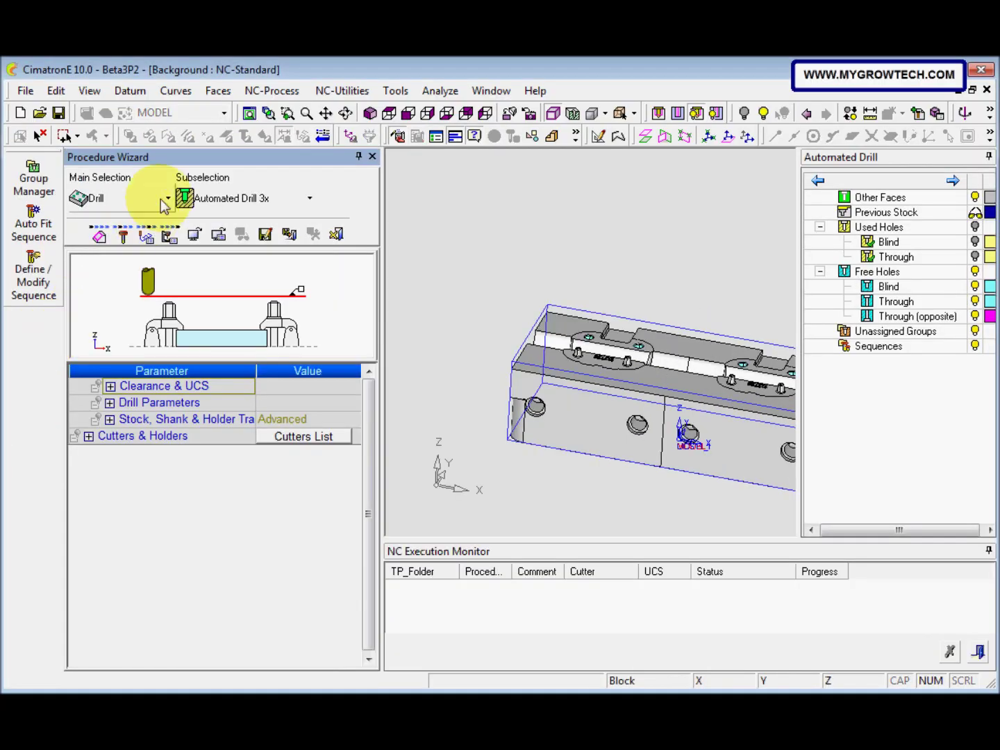
{"action": "left_click", "coordinate": [166, 198]}
{"action": "left_click", "coordinate": [133, 340]}
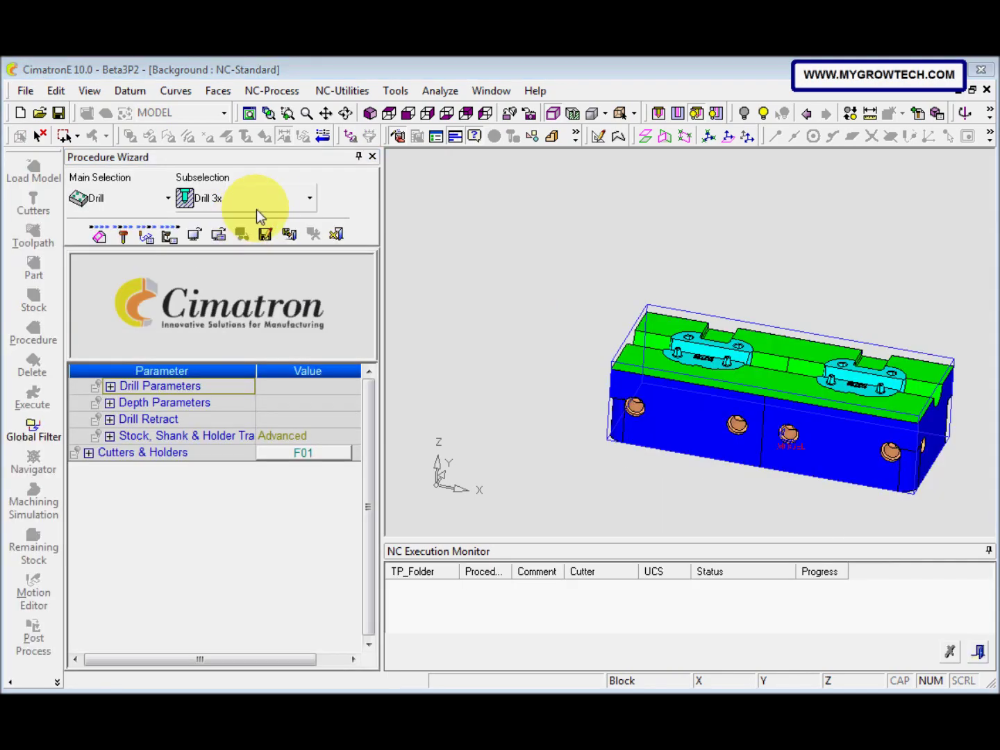
{"action": "left_click", "coordinate": [267, 200]}
{"action": "left_click", "coordinate": [260, 242]}
{"action": "left_click", "coordinate": [110, 385]}
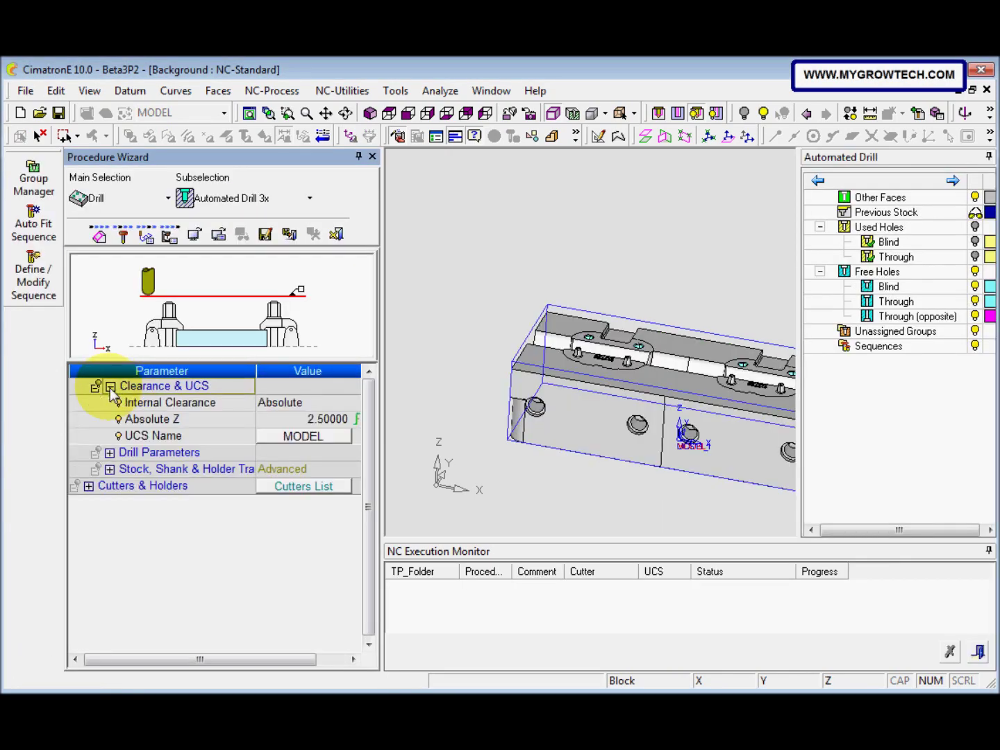
{"action": "left_click", "coordinate": [352, 438]}
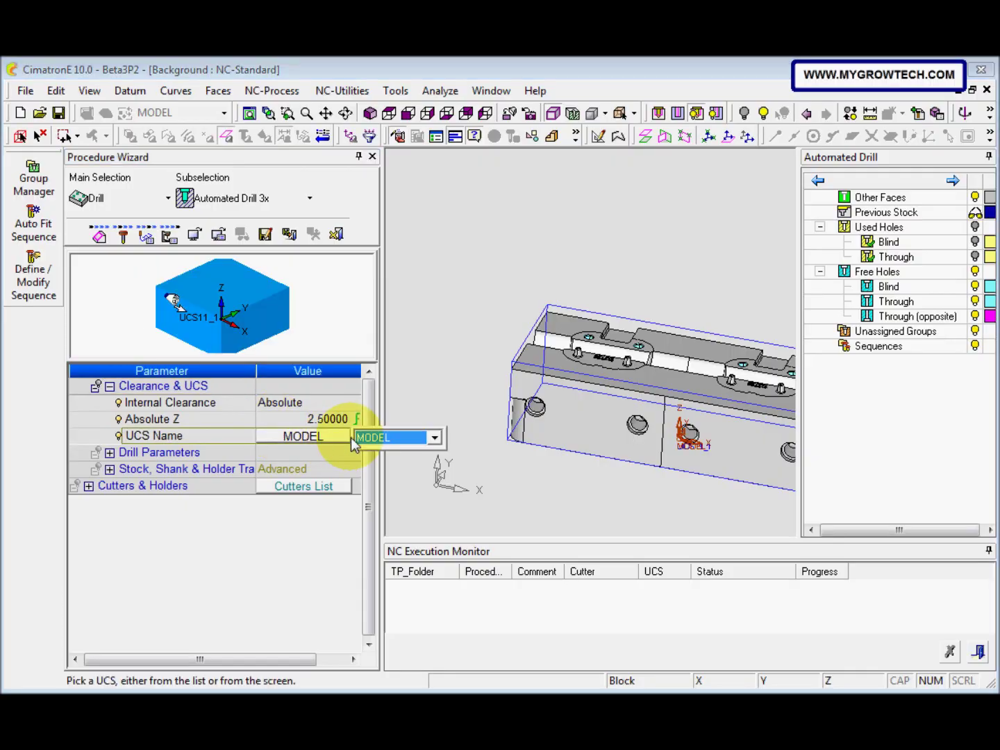
{"action": "left_click", "coordinate": [434, 439]}
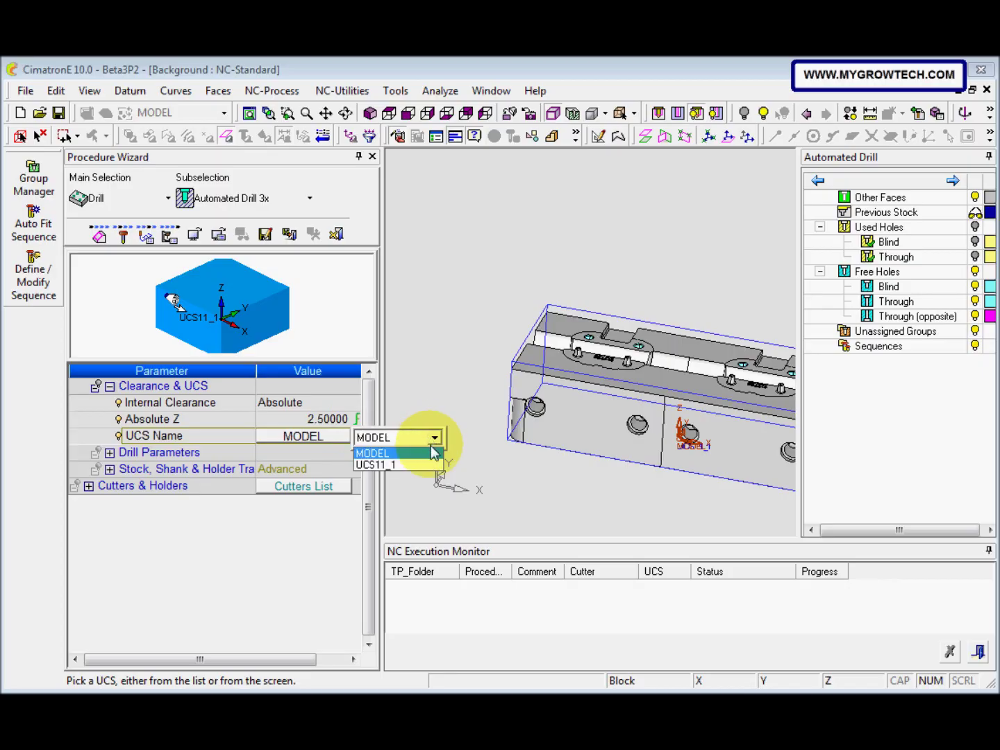
{"action": "left_click", "coordinate": [372, 453]}
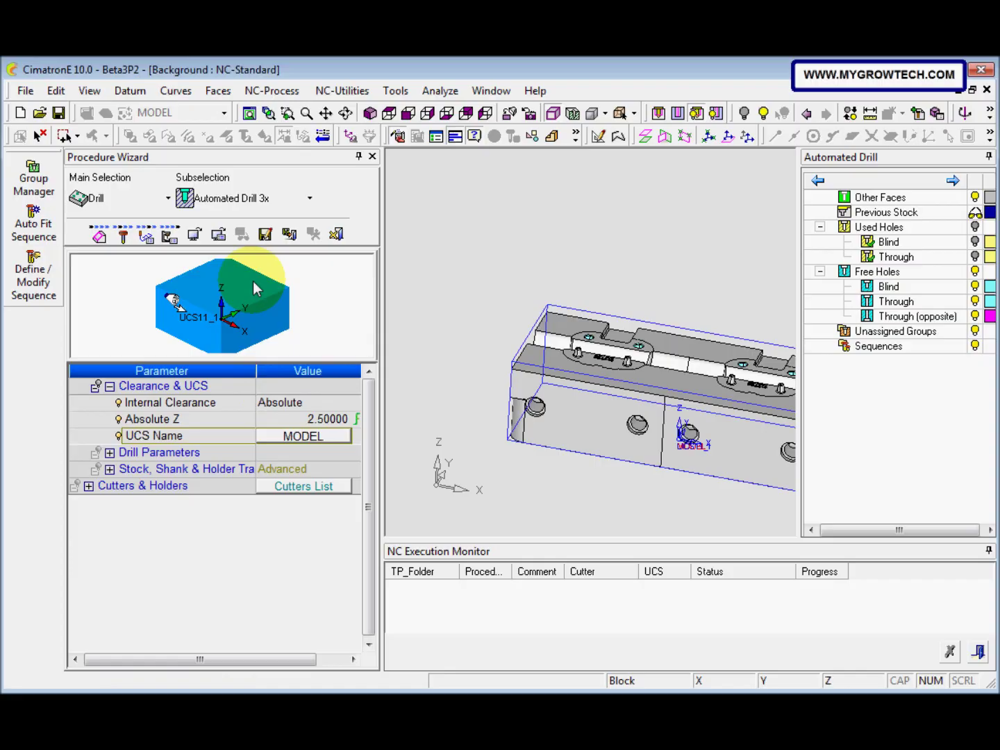
{"action": "left_click", "coordinate": [337, 234]}
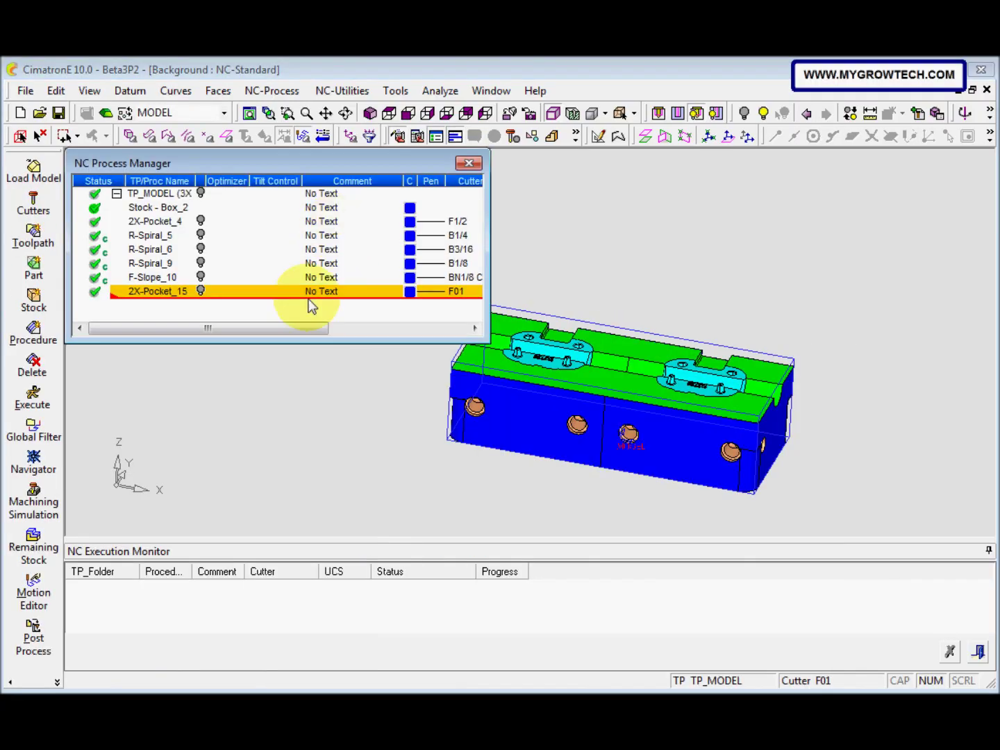
- Create UCS108 normal to the block's long front face and confirm it
{"action": "left_click", "coordinate": [129, 90]}
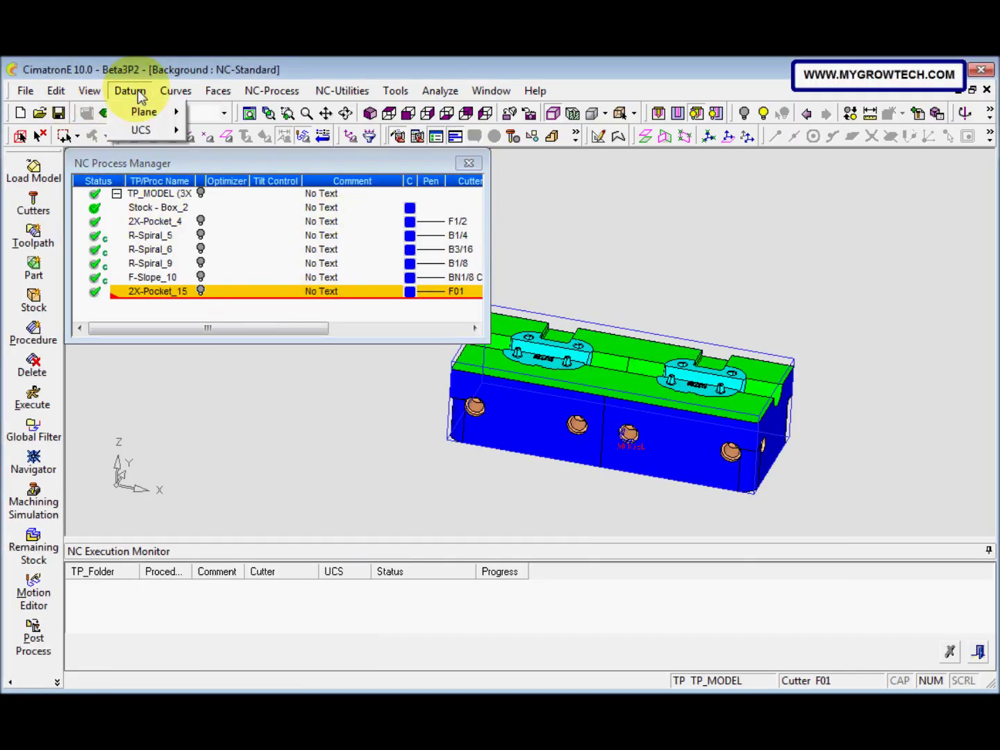
{"action": "mouse_move", "coordinate": [151, 129]}
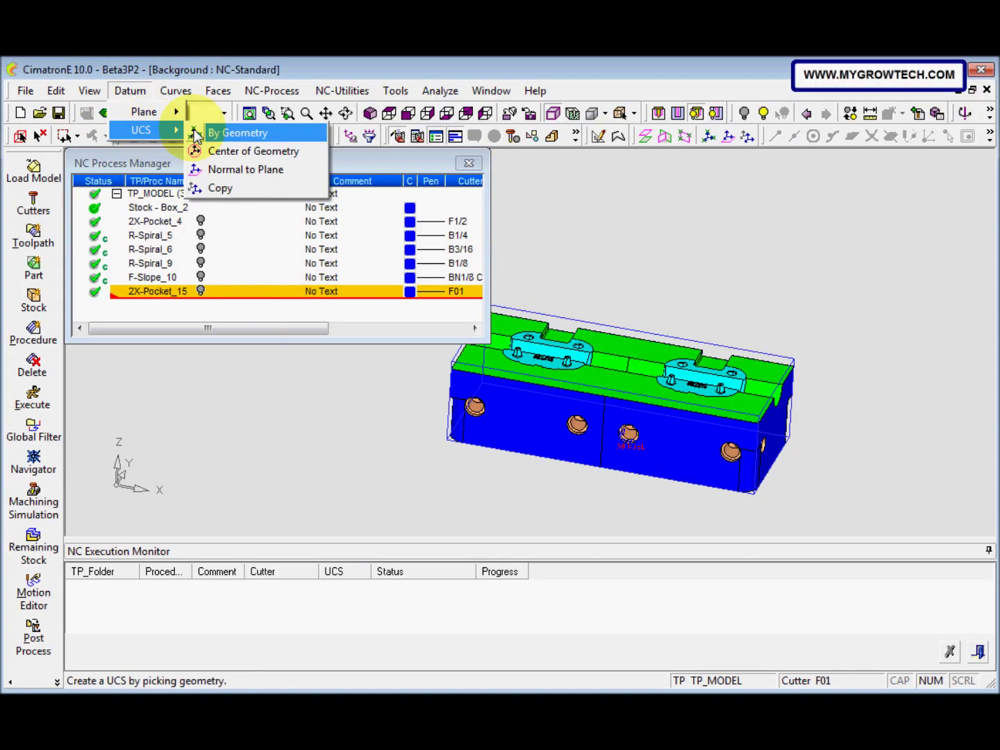
{"action": "left_click", "coordinate": [246, 170]}
{"action": "left_click", "coordinate": [548, 447]}
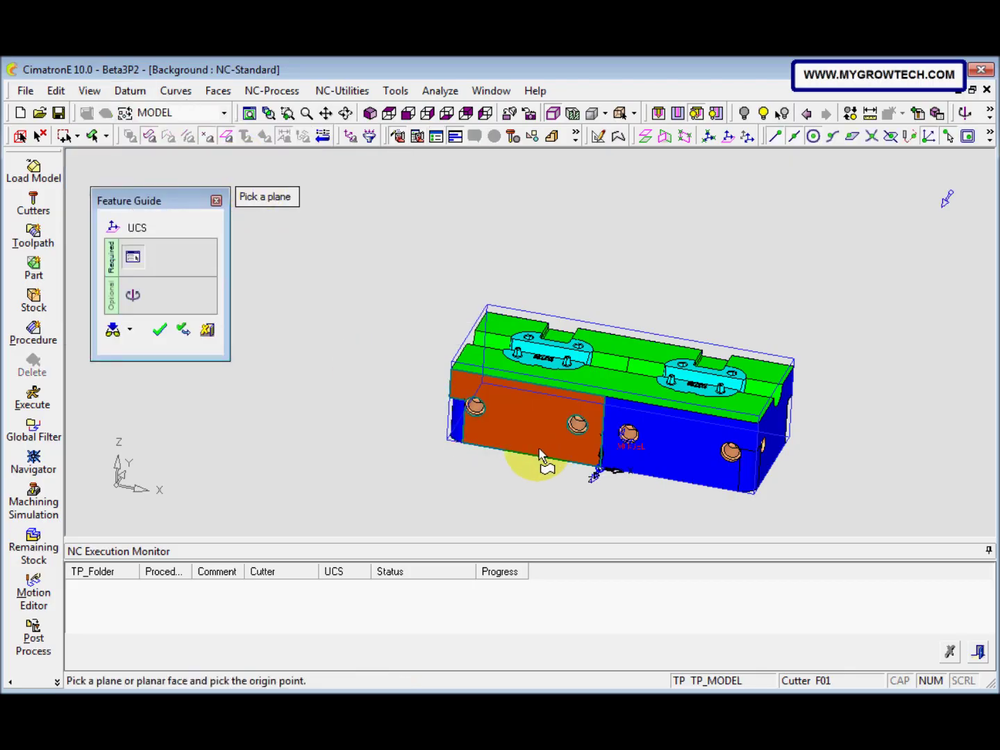
{"action": "left_click", "coordinate": [159, 330]}
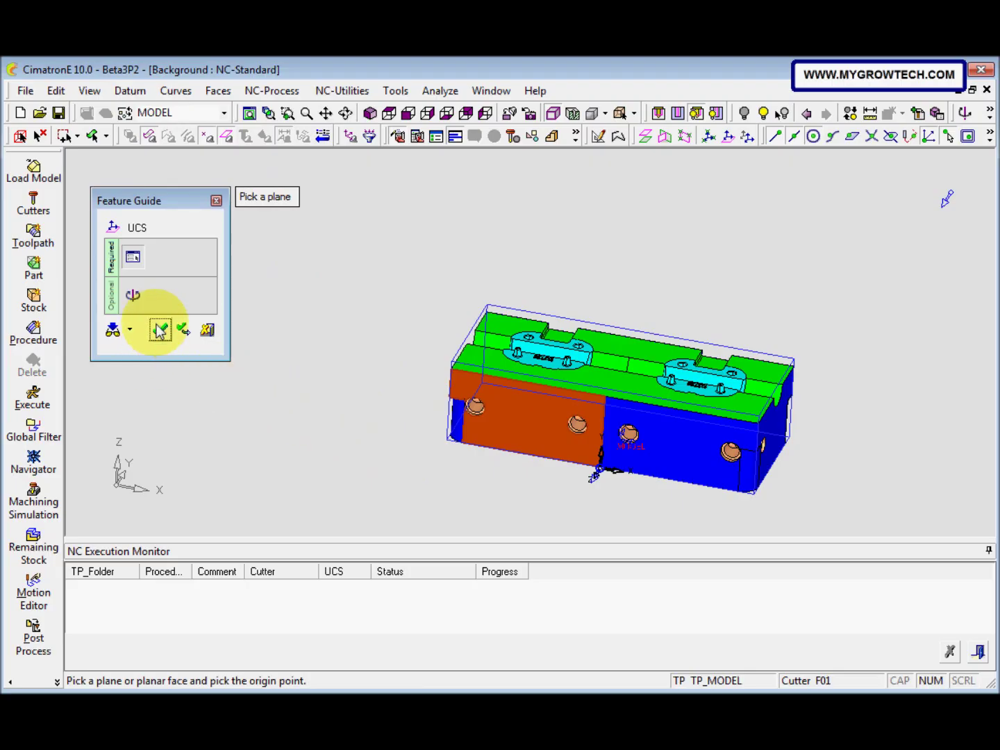
{"action": "middle_click_drag", "start_coordinate": [473, 421], "coordinate": [453, 384]}
- Create a Drill Automated Drill 3x procedure with UCS108 as its coordinate system
{"action": "left_click", "coordinate": [34, 332]}
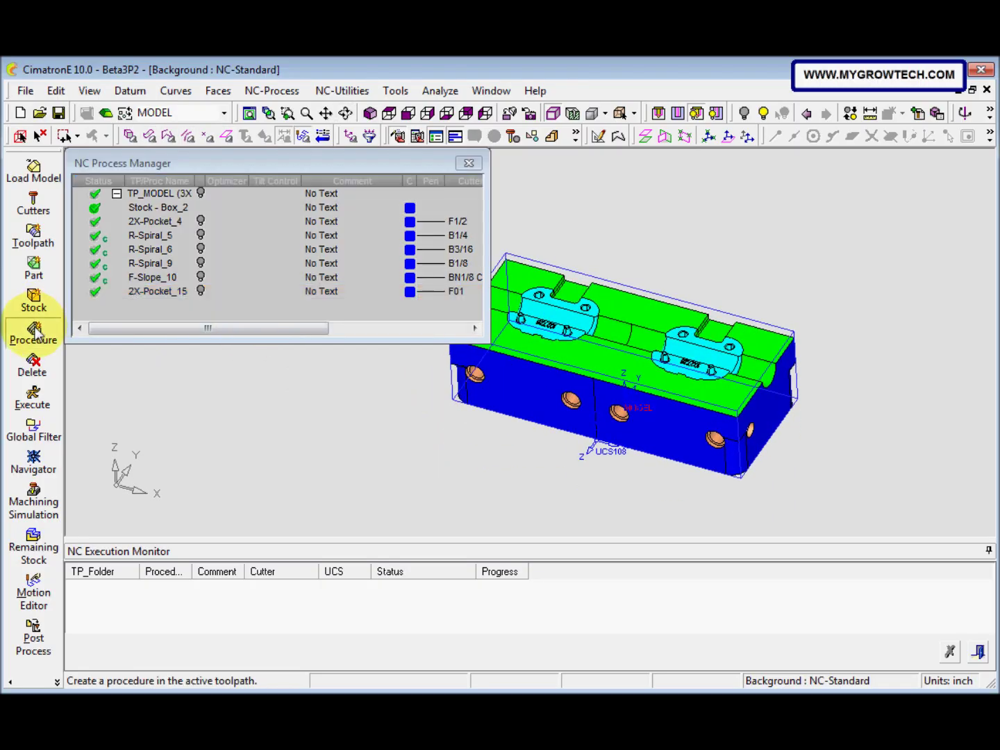
{"action": "left_click", "coordinate": [146, 235]}
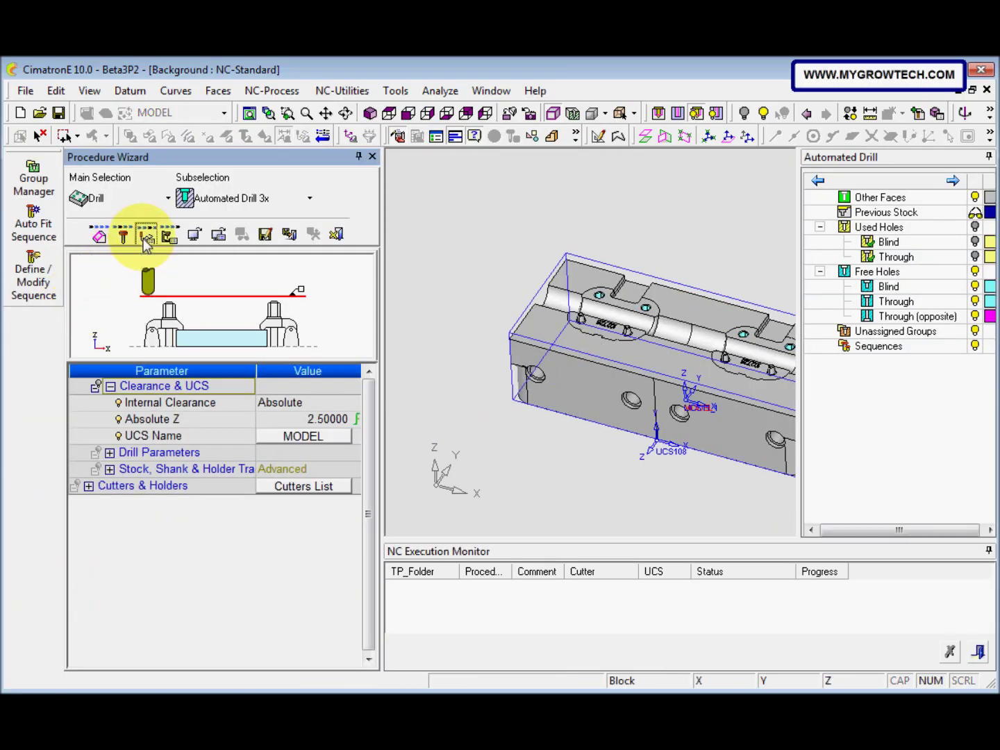
{"action": "left_click", "coordinate": [326, 434]}
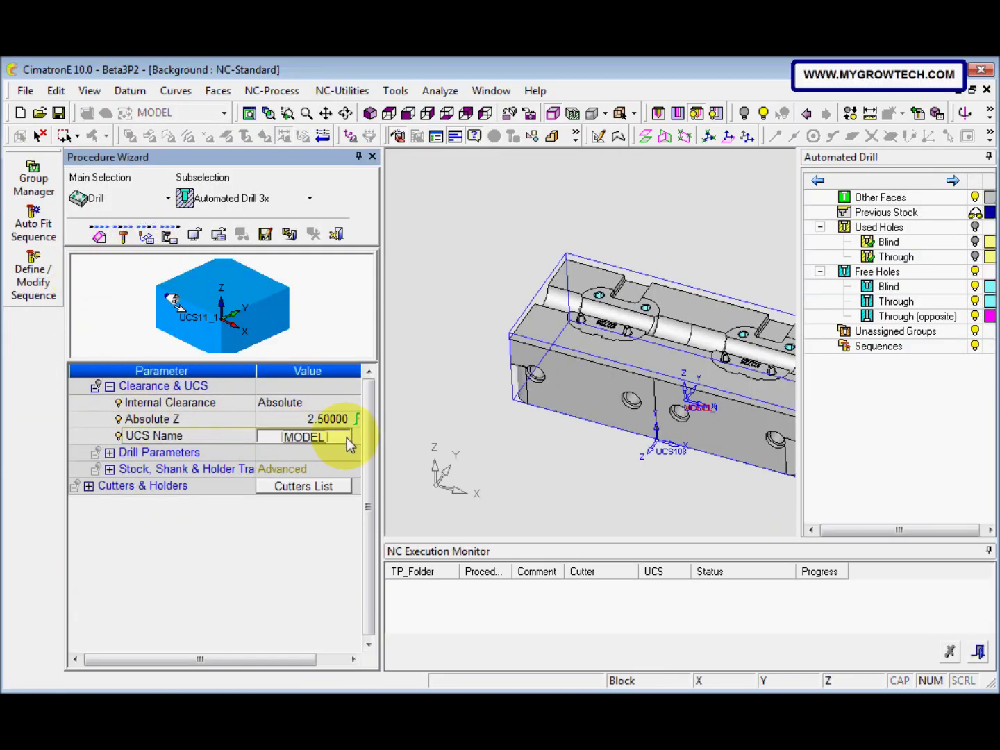
{"action": "left_click", "coordinate": [435, 437]}
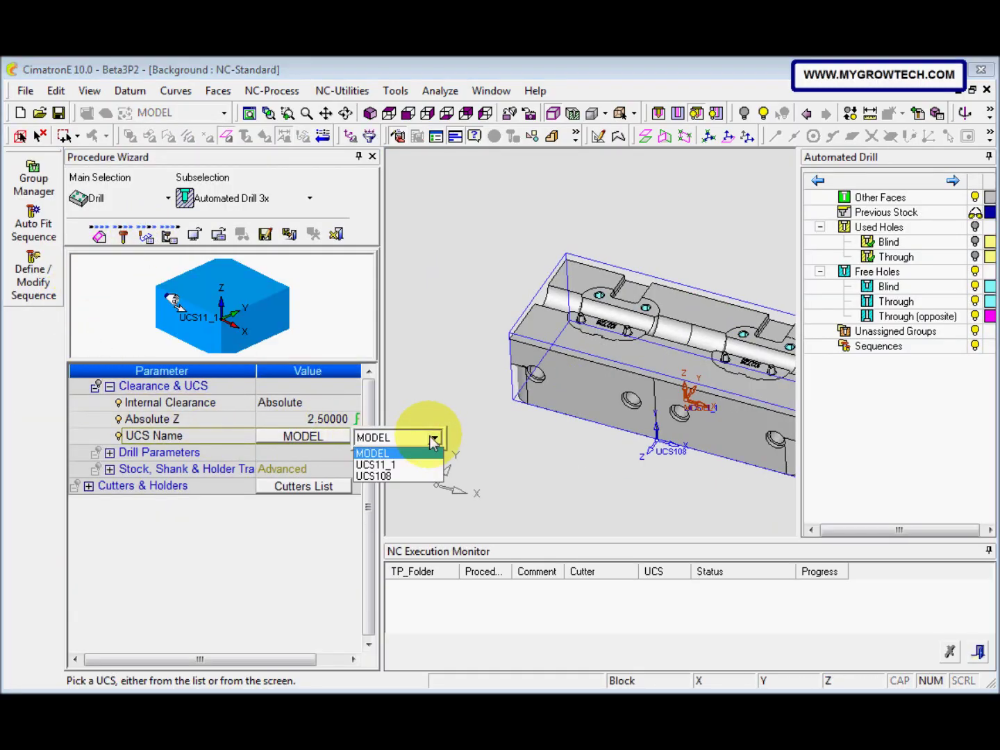
{"action": "left_click", "coordinate": [410, 476]}
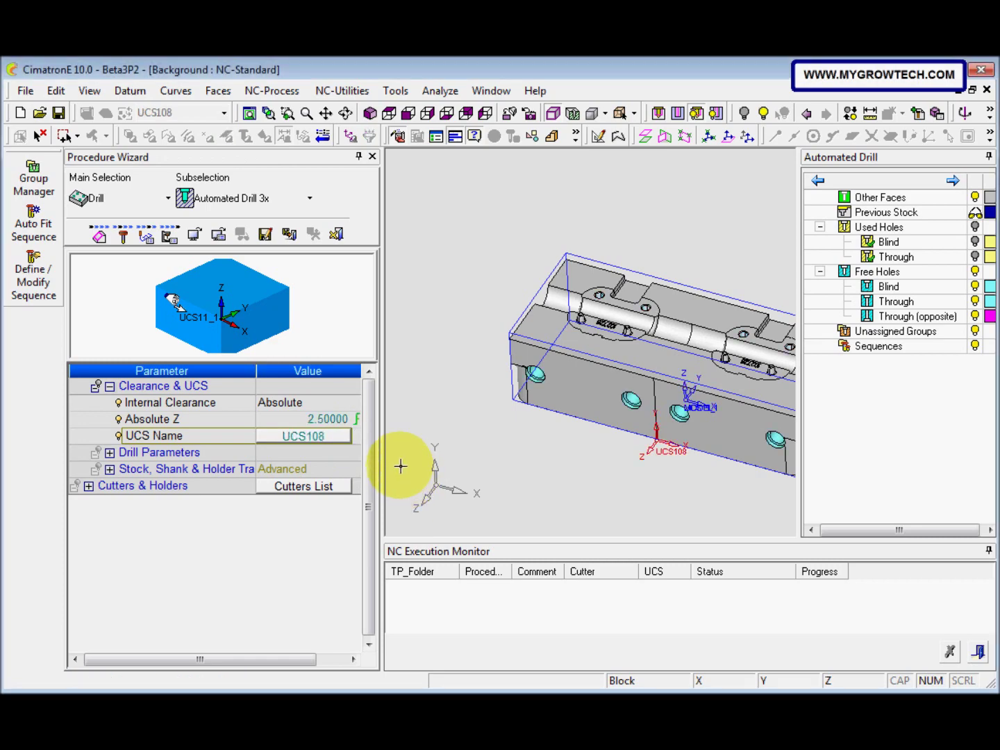
{"action": "middle_click_drag", "start_coordinate": [568, 426], "coordinate": [503, 402]}
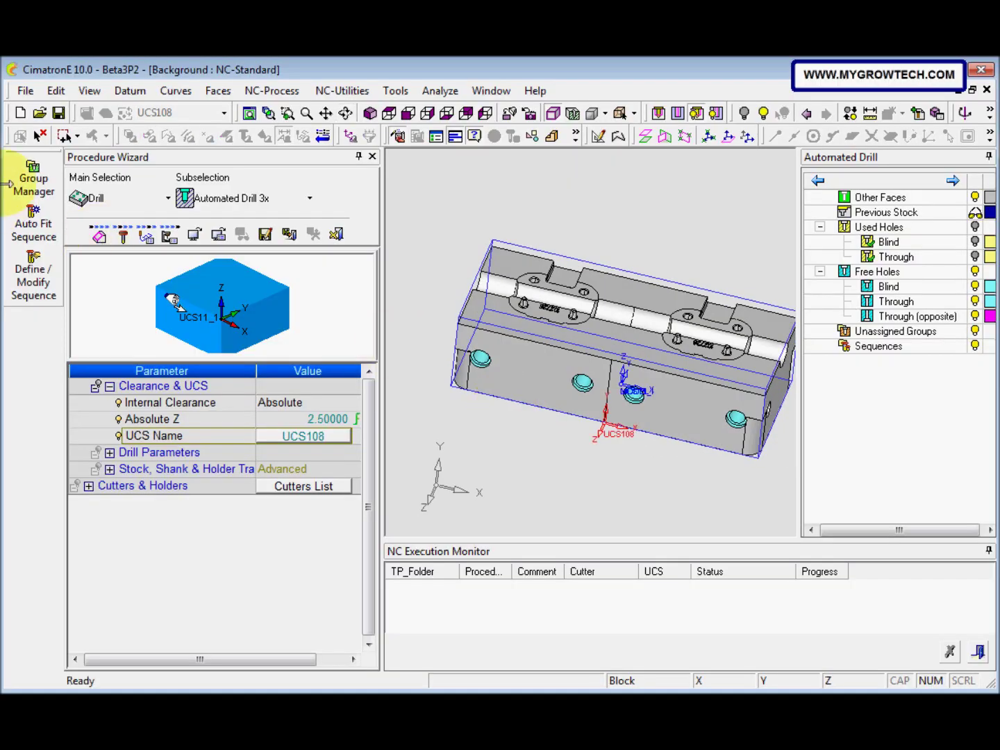
- Pick the four counterbored side holes and auto-group them into Group_1 (4)
{"action": "left_click", "coordinate": [34, 182]}
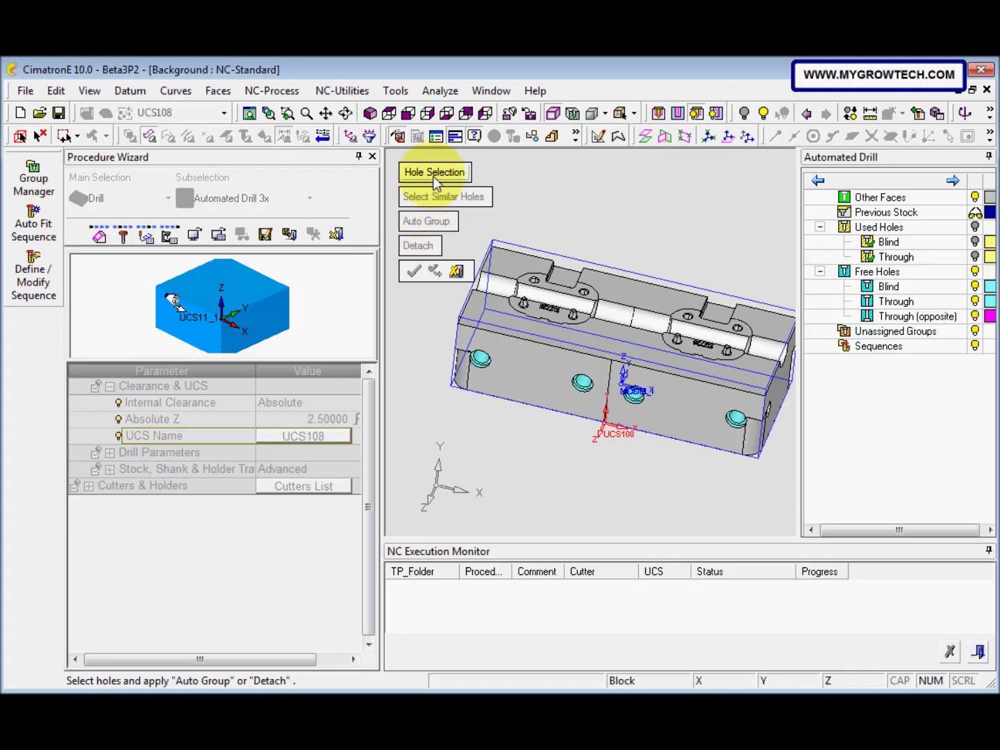
{"action": "left_click", "coordinate": [483, 359]}
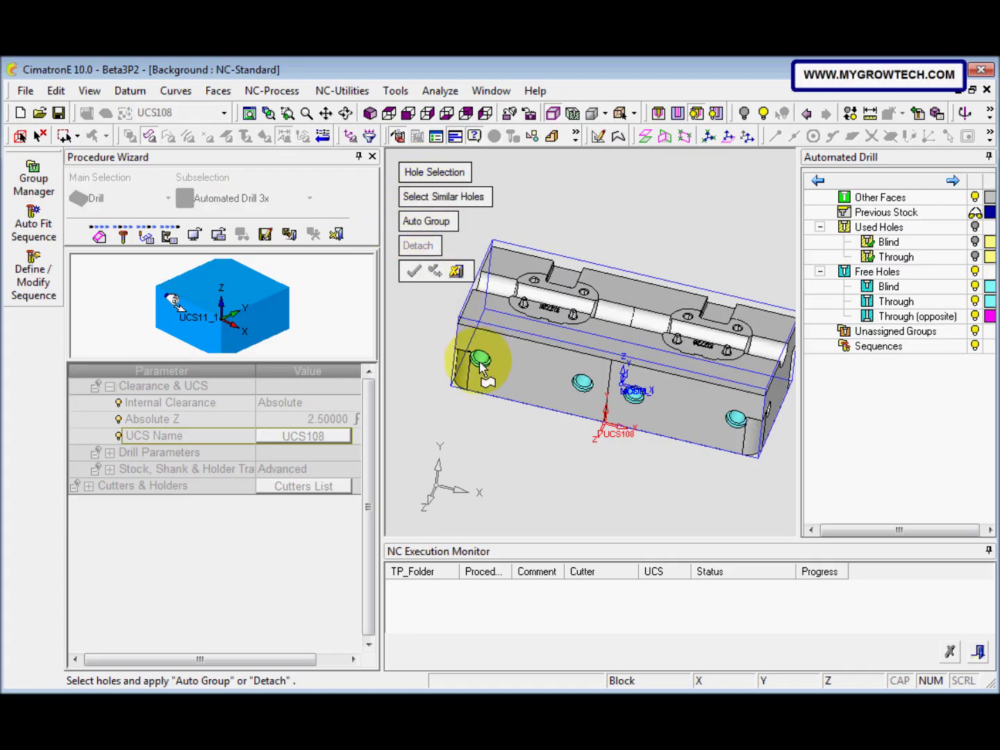
{"action": "left_click", "coordinate": [583, 383]}
{"action": "left_click", "coordinate": [632, 394]}
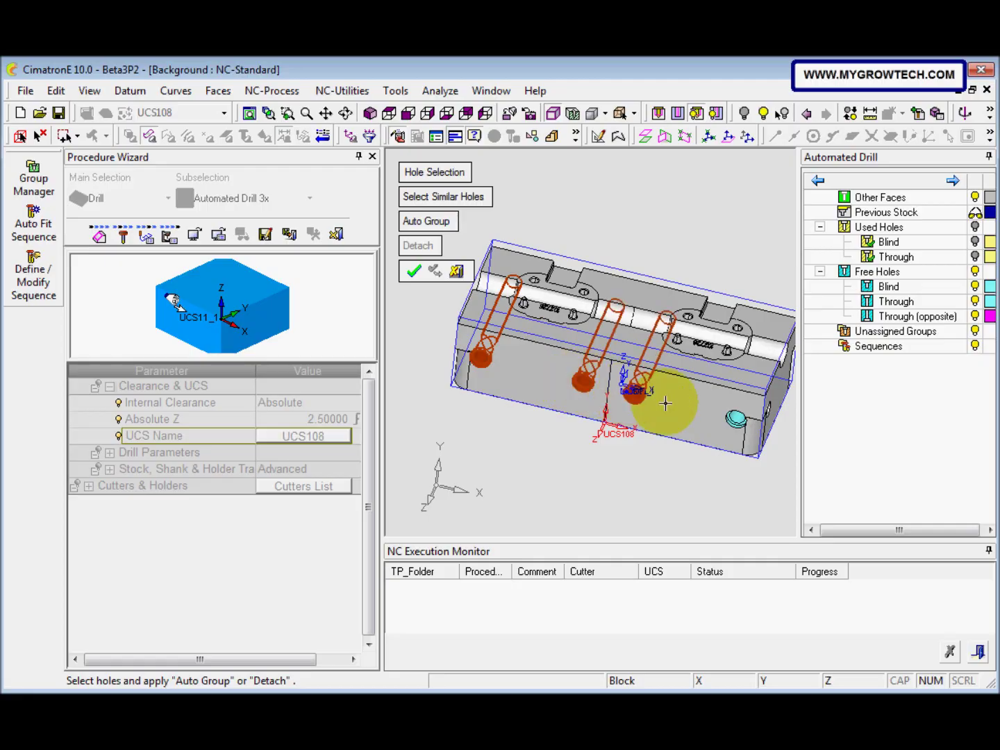
{"action": "left_click", "coordinate": [735, 418]}
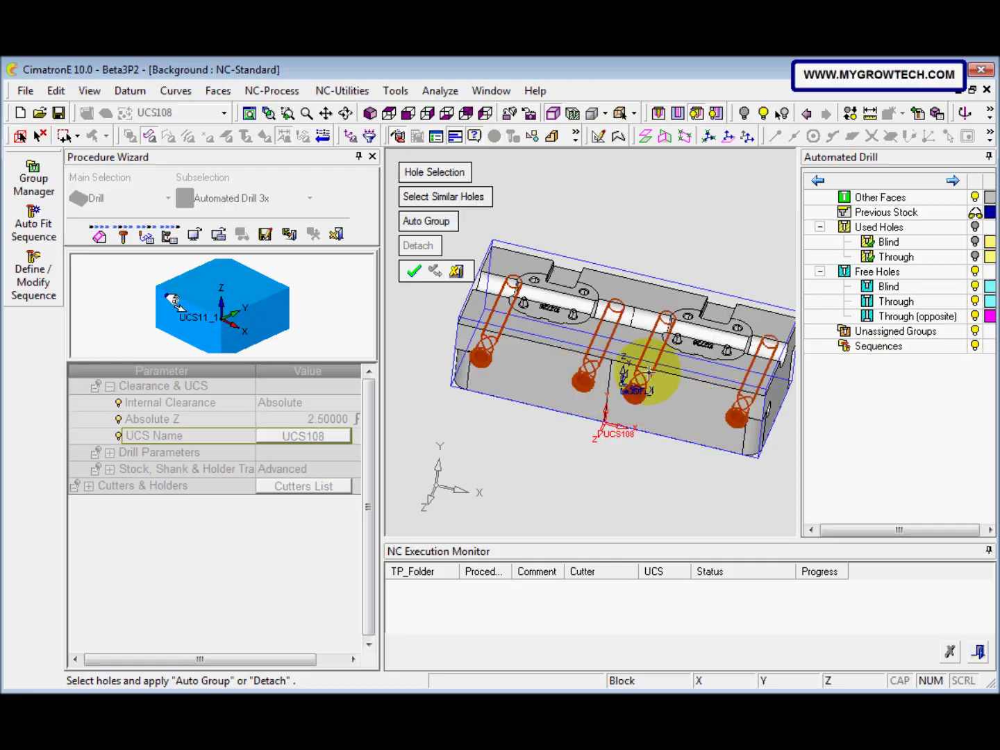
{"action": "left_click", "coordinate": [447, 223]}
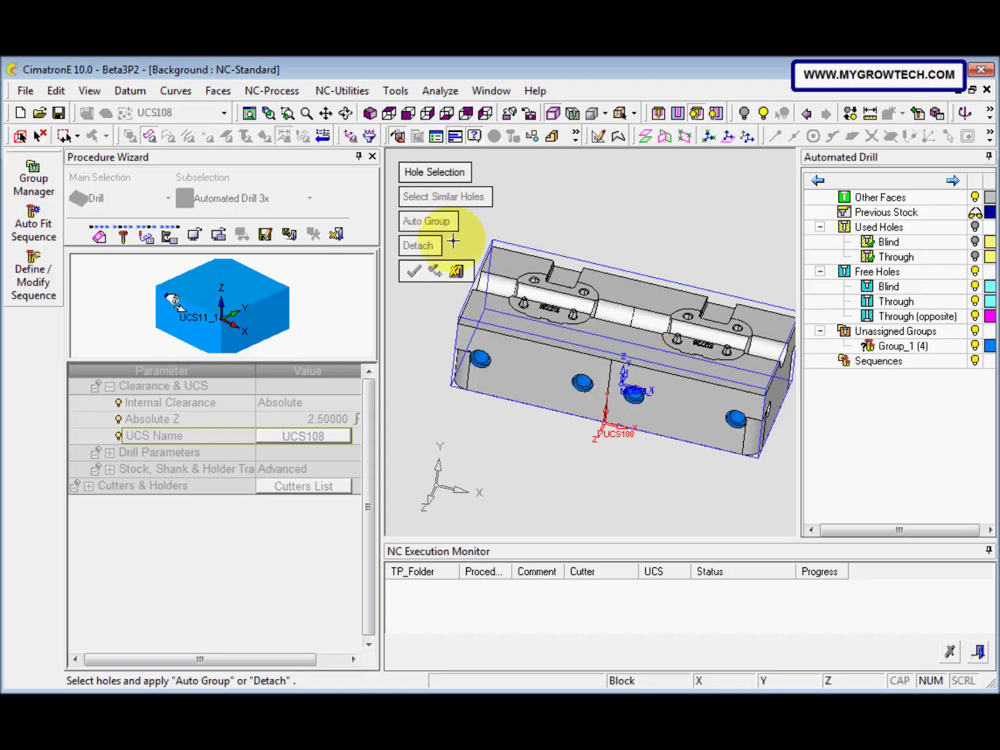
{"action": "left_click", "coordinate": [456, 271]}
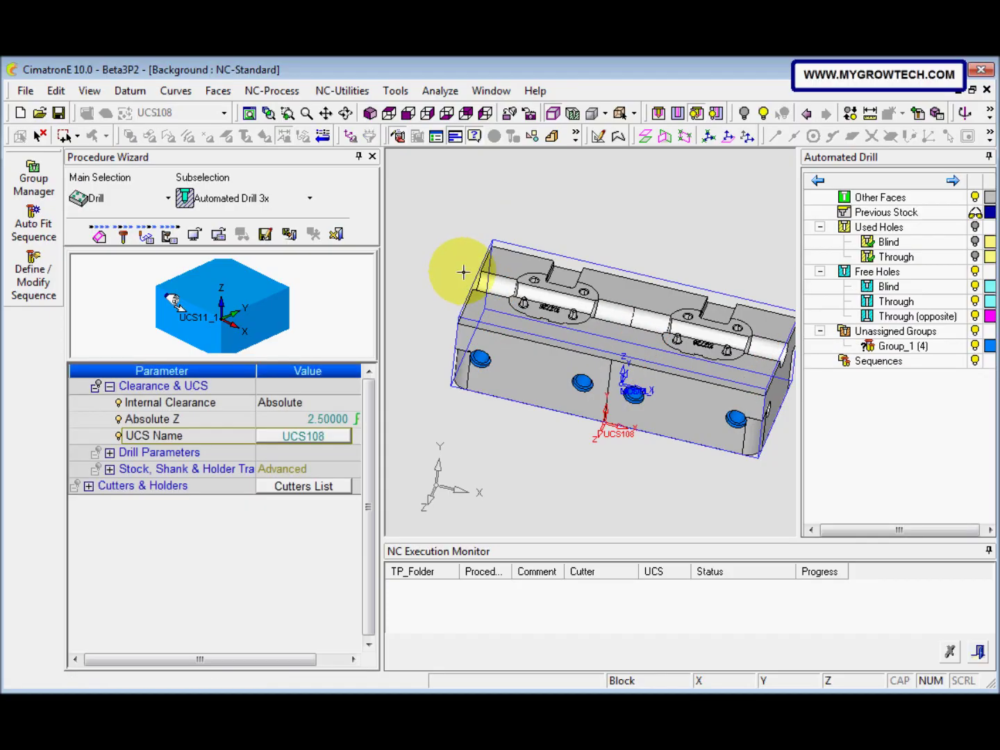
{"action": "middle_click_drag", "start_coordinate": [600, 433], "coordinate": [588, 444]}
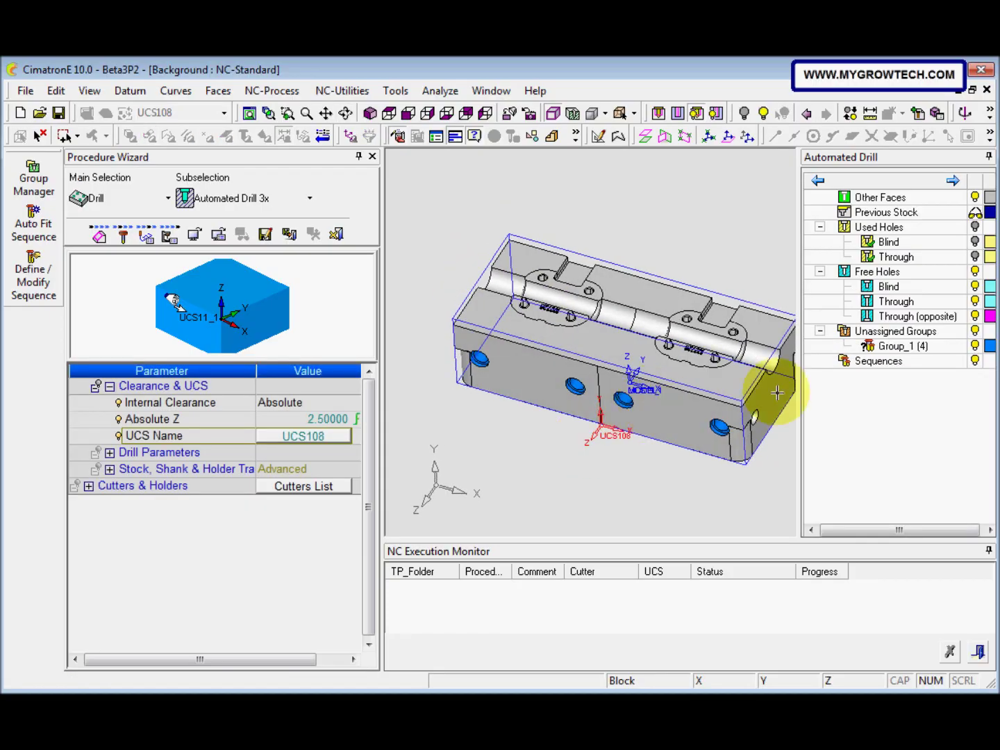
- Open Group_1 (4)'s sequence definition and bring up the Load Sequence file browser
{"action": "double_click", "coordinate": [904, 346]}
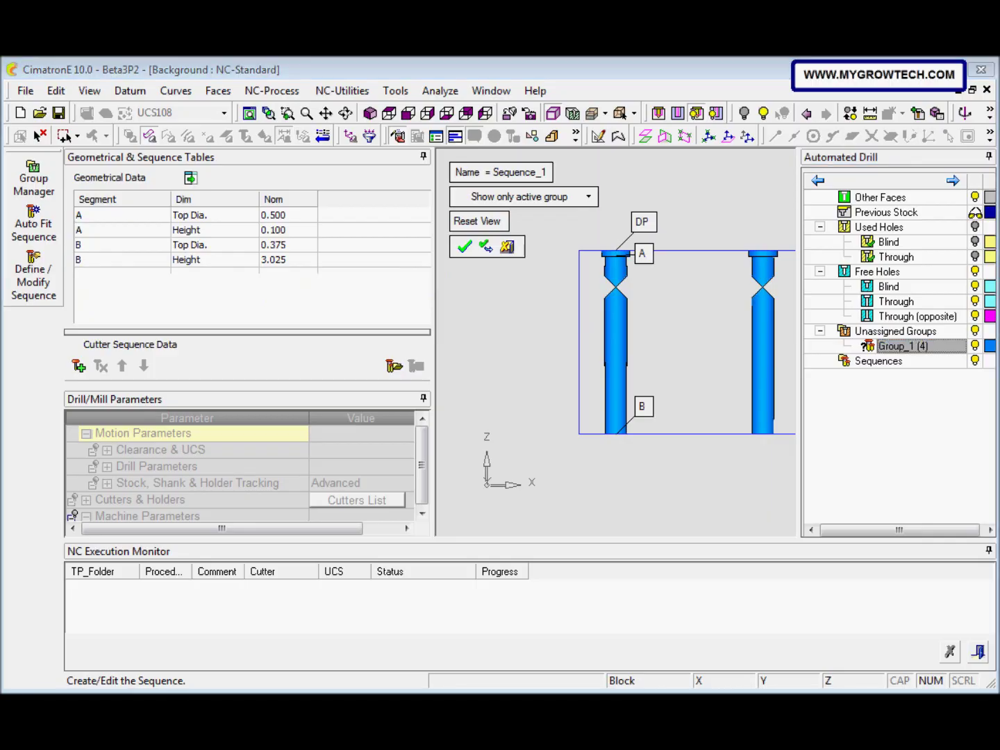
{"action": "left_click", "coordinate": [393, 367]}
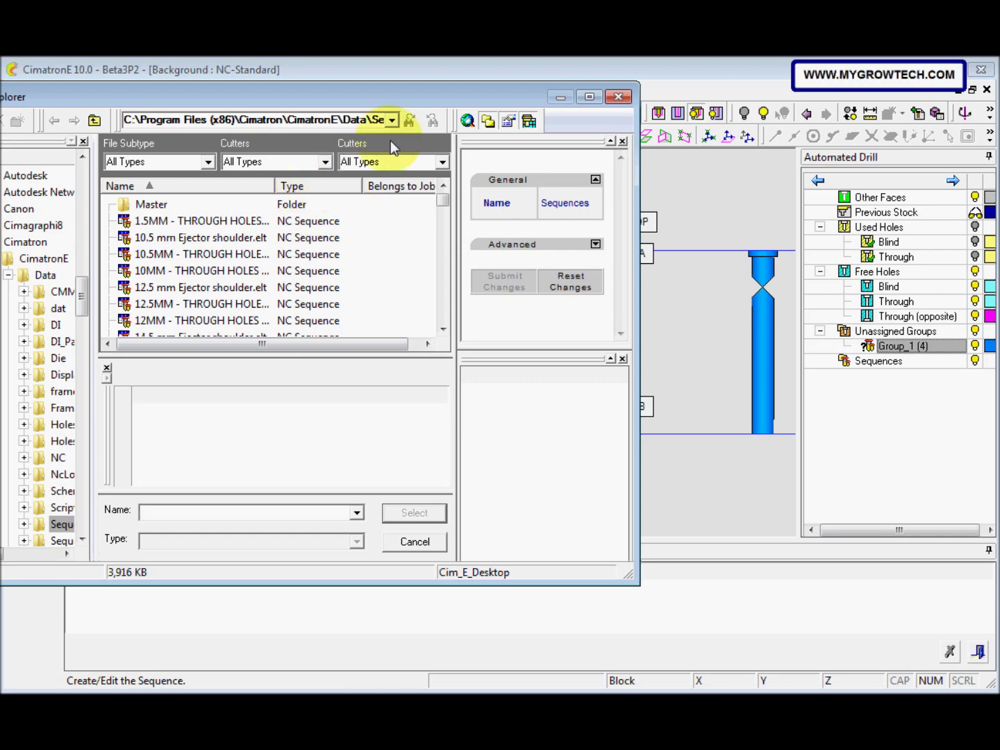
{"action": "left_click_drag", "start_coordinate": [453, 99], "coordinate": [597, 114]}
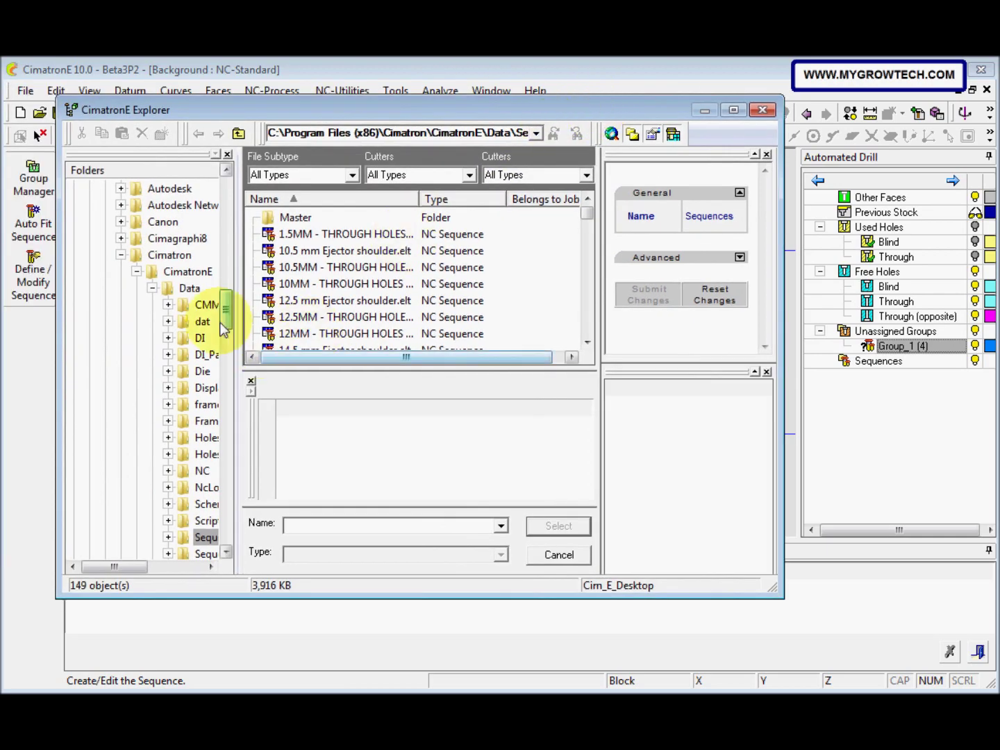
{"action": "left_click_drag", "start_coordinate": [223, 312], "coordinate": [223, 323]}
{"action": "left_click_drag", "start_coordinate": [116, 566], "coordinate": [138, 570]}
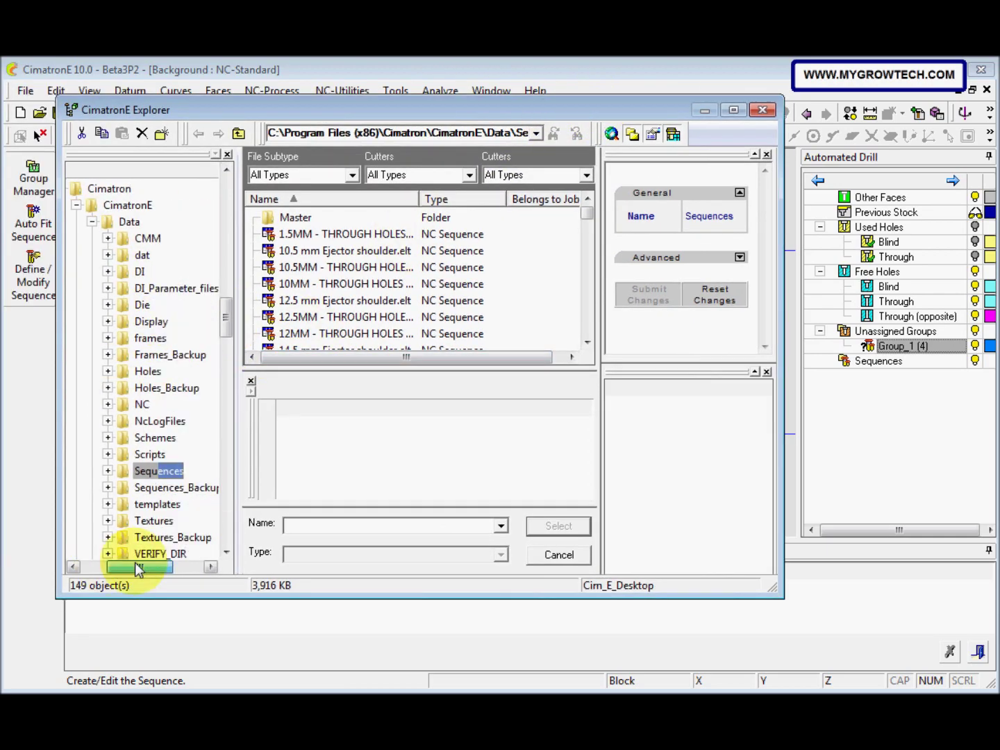
{"action": "scroll", "coordinate": [170, 530], "scroll_direction": "down", "scroll_amount": 7}
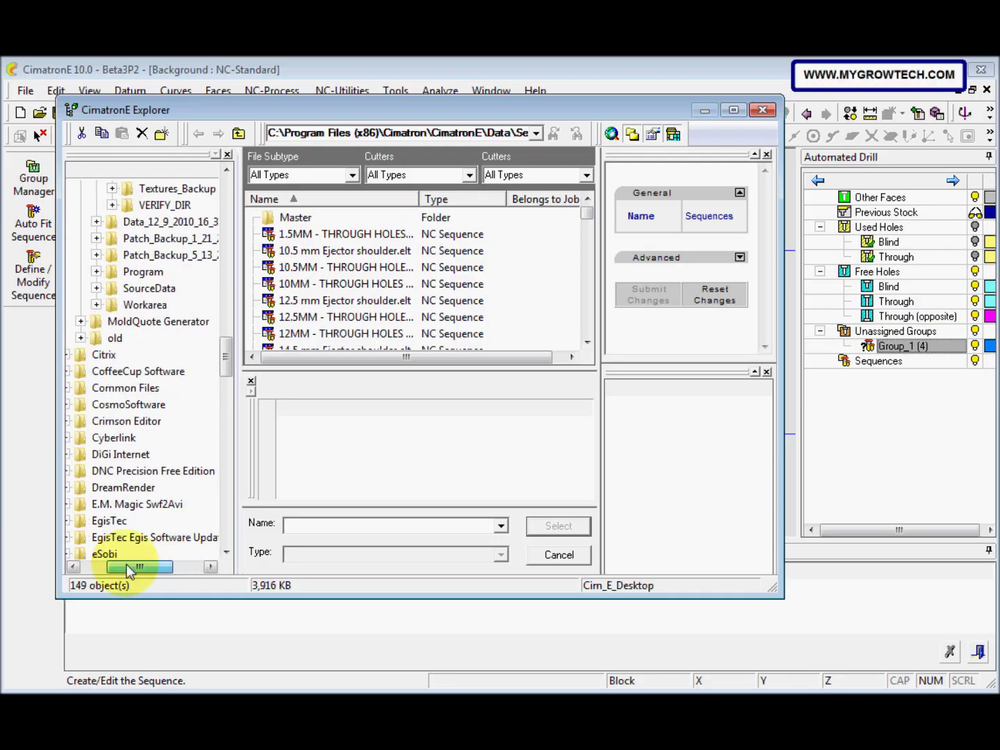
{"action": "left_click_drag", "start_coordinate": [128, 571], "coordinate": [127, 564]}
{"action": "scroll", "coordinate": [125, 549], "scroll_direction": "down", "scroll_amount": 1}
{"action": "scroll", "coordinate": [122, 531], "scroll_direction": "up", "scroll_amount": 13}
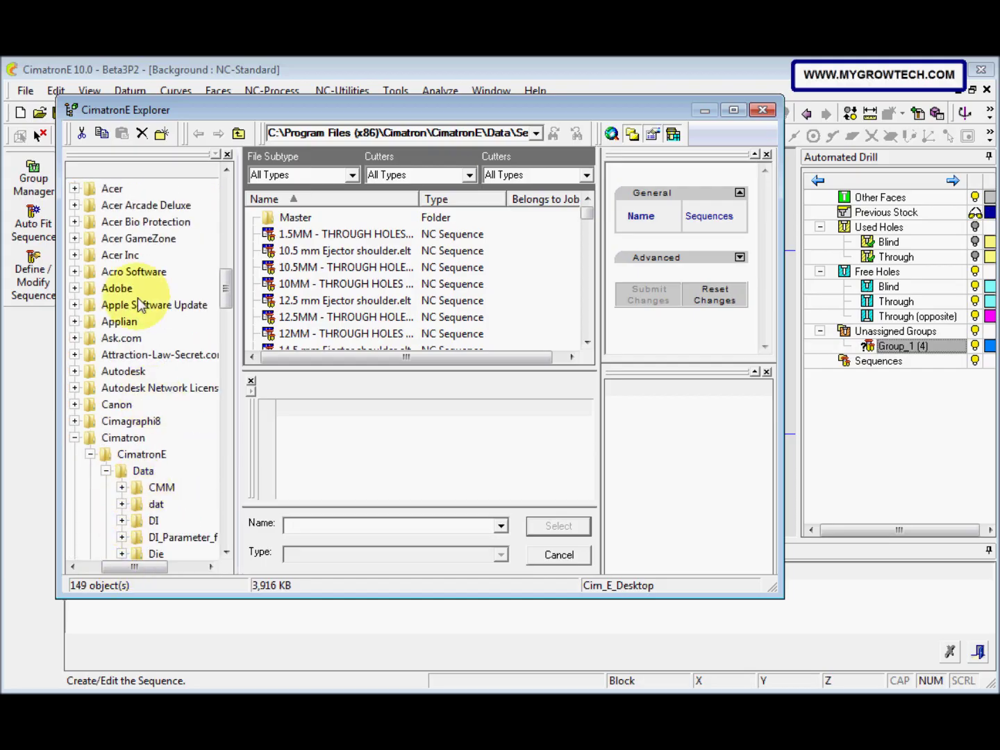
{"action": "scroll", "coordinate": [134, 306], "scroll_direction": "up", "scroll_amount": 7}
{"action": "scroll", "coordinate": [132, 319], "scroll_direction": "up", "scroll_amount": 8}
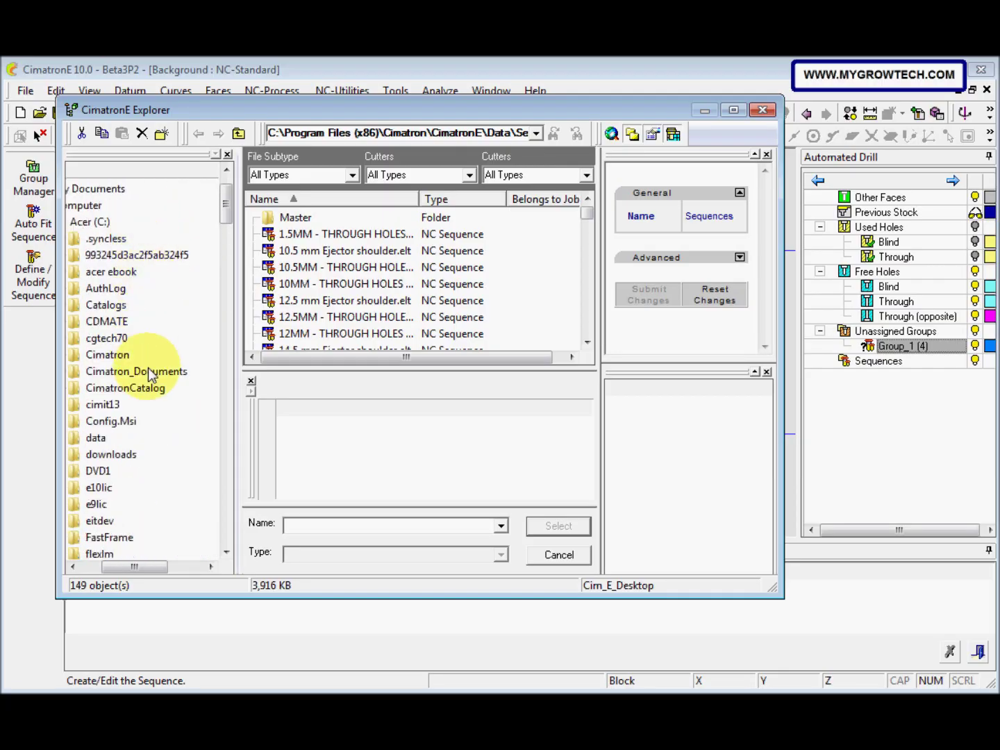
- From Cimatron_Documents > Working Folder > Cim E 10 > NC, load the 3-8 Through-1-2 Counter Bore sequence
{"action": "double_click", "coordinate": [149, 371]}
{"action": "scroll", "coordinate": [170, 353], "scroll_direction": "down", "scroll_amount": 3}
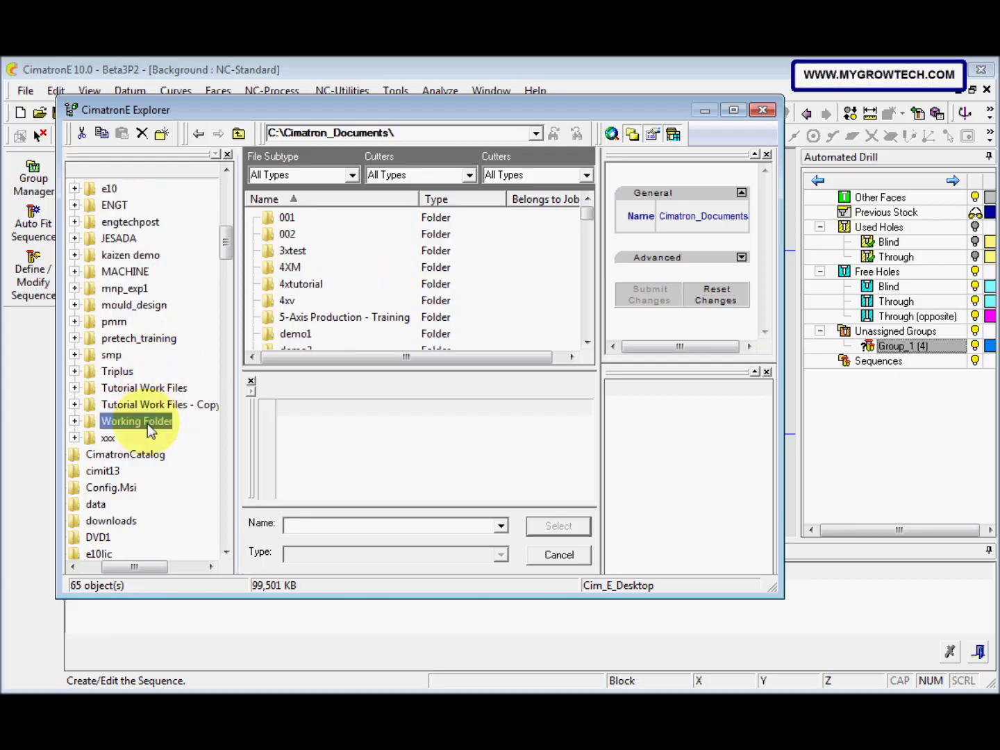
{"action": "double_click", "coordinate": [291, 234]}
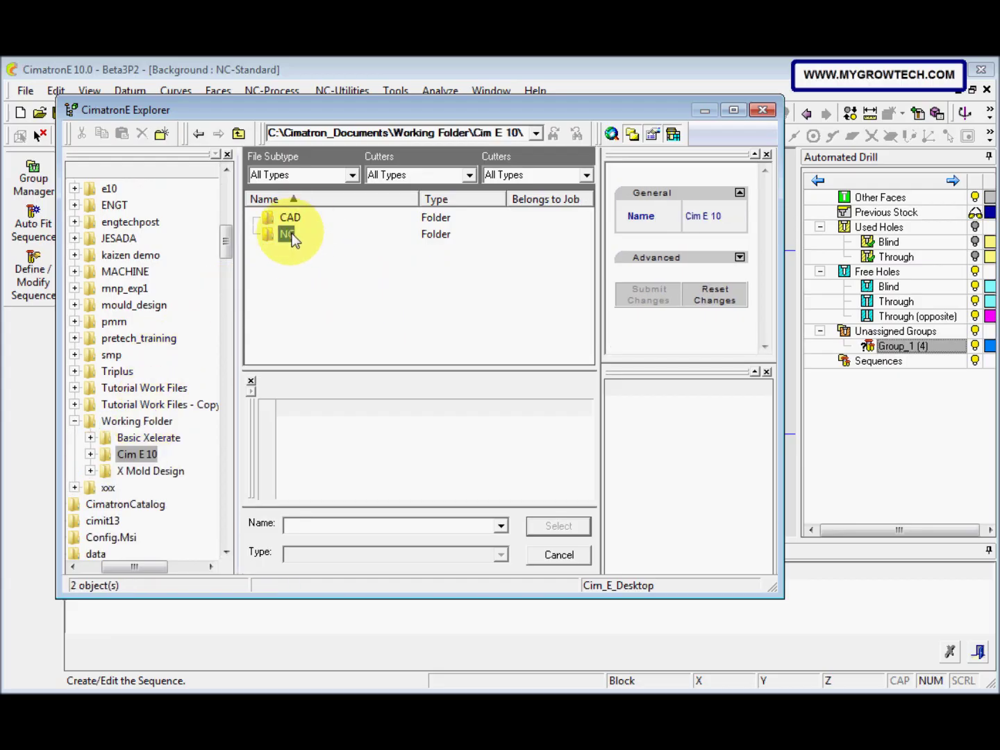
{"action": "double_click", "coordinate": [291, 236]}
{"action": "double_click", "coordinate": [293, 218]}
{"action": "left_click", "coordinate": [291, 217]}
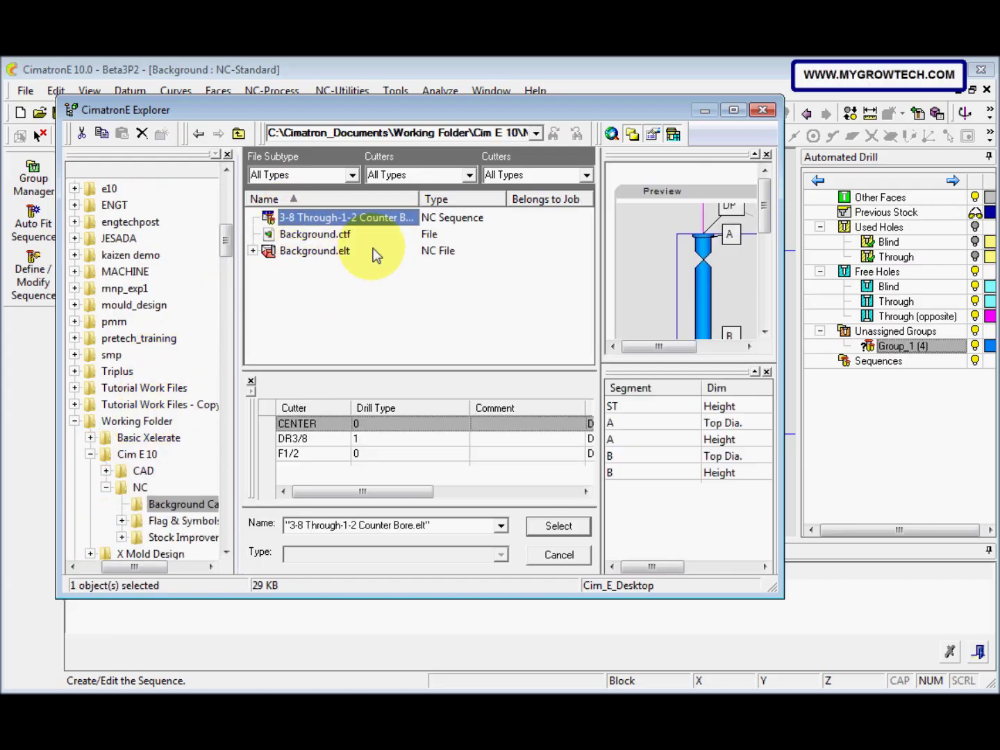
{"action": "left_click", "coordinate": [543, 530]}
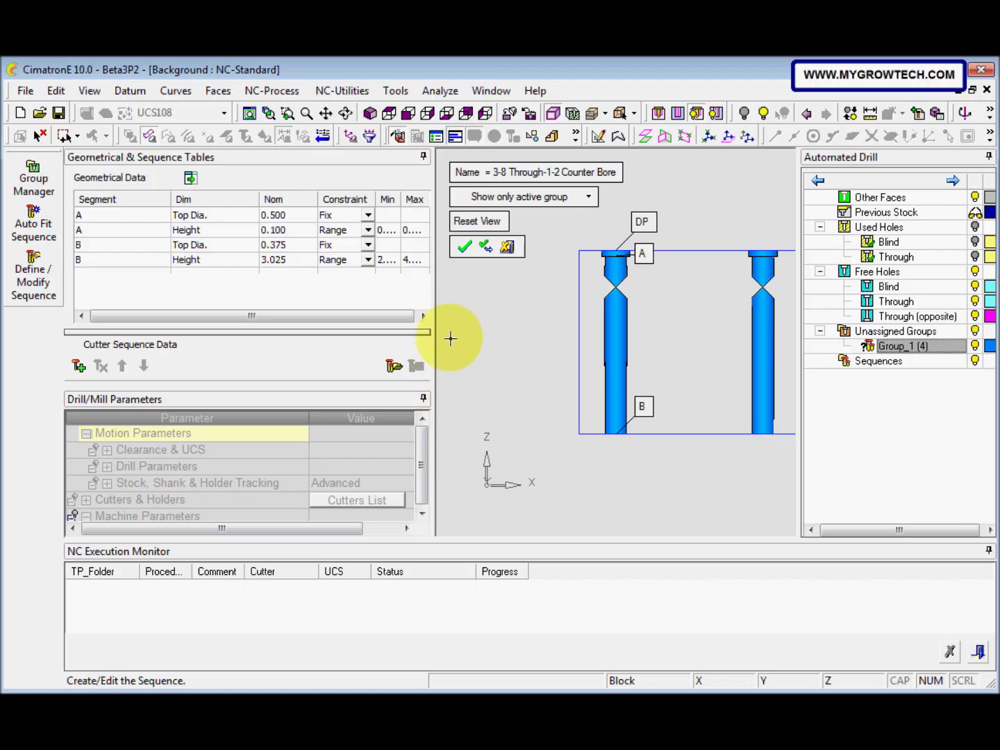
- Accept the counterbore sequence and Save & Calculate, producing Drill-Auto-3X_2
{"action": "left_click", "coordinate": [471, 247]}
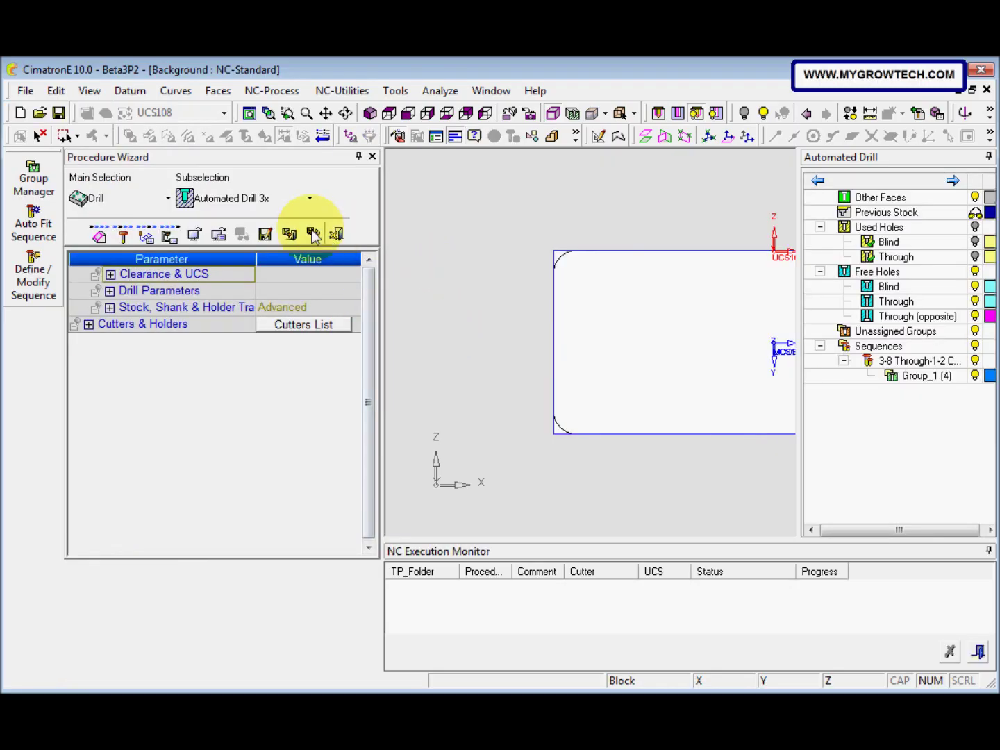
{"action": "left_click", "coordinate": [314, 234]}
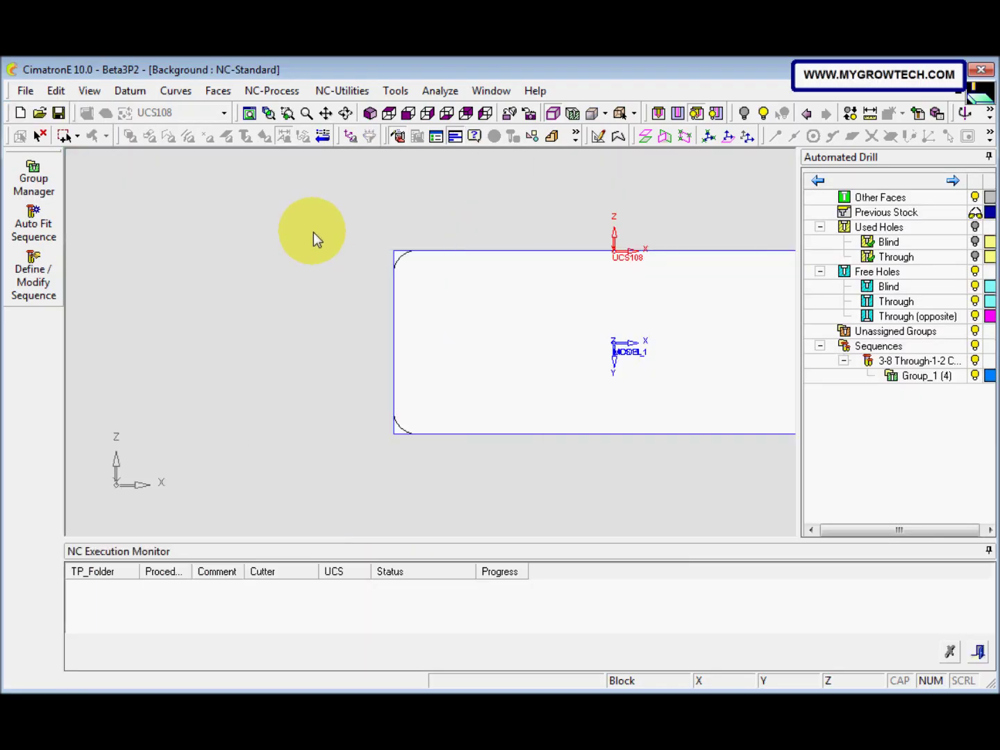
{"action": "middle_click_drag", "start_coordinate": [506, 425], "coordinate": [472, 340]}
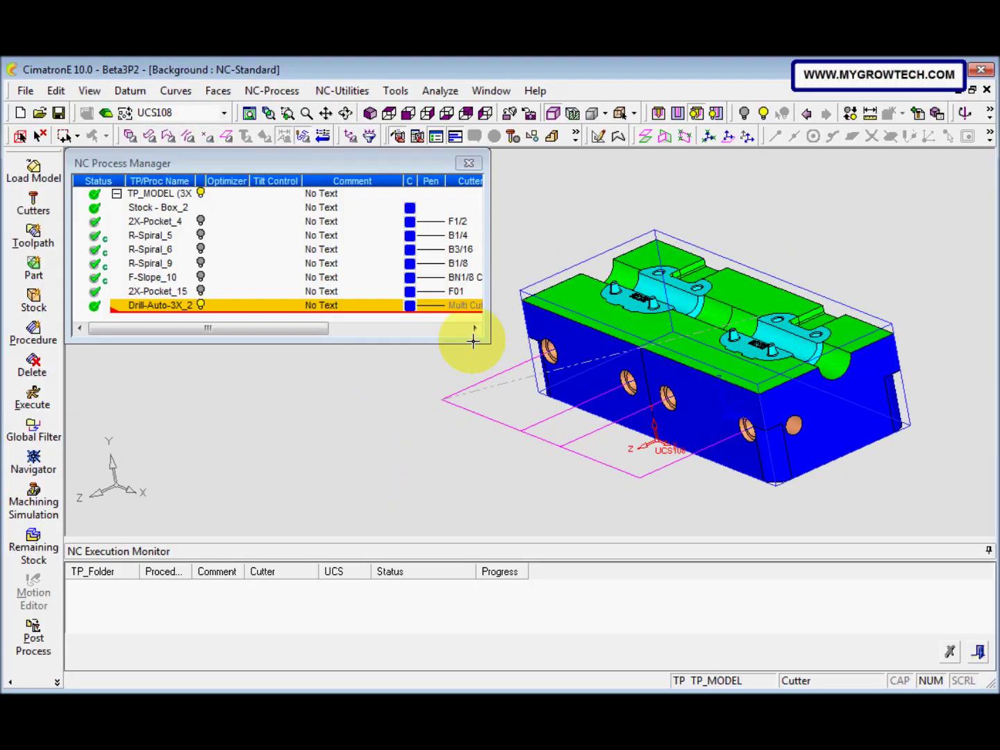
{"action": "left_click", "coordinate": [28, 329]}
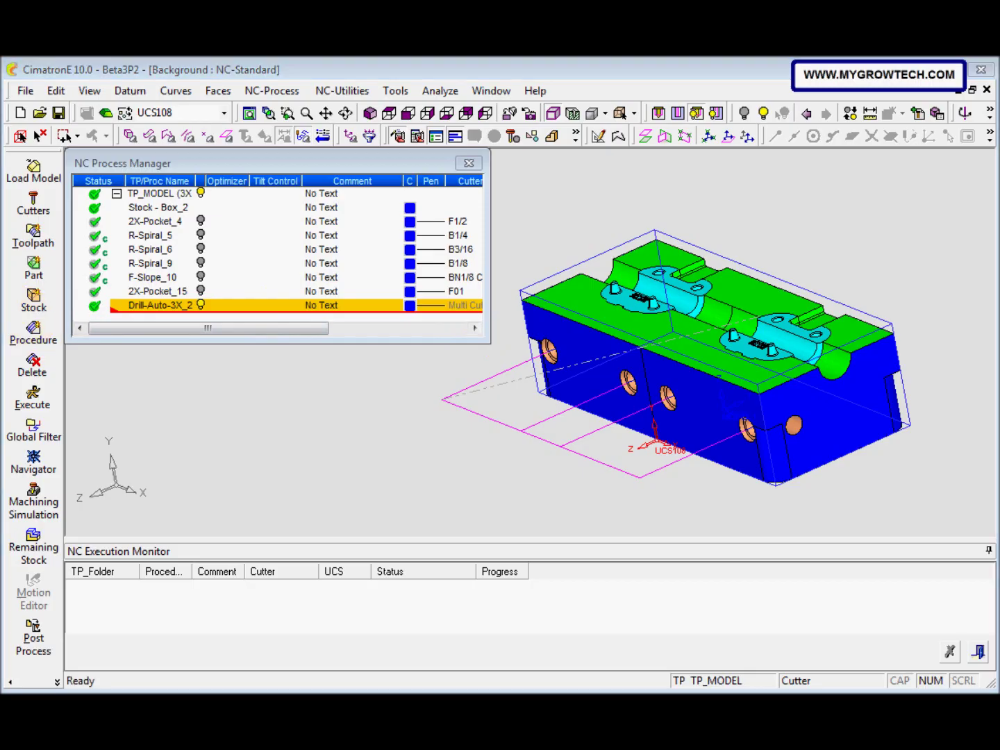